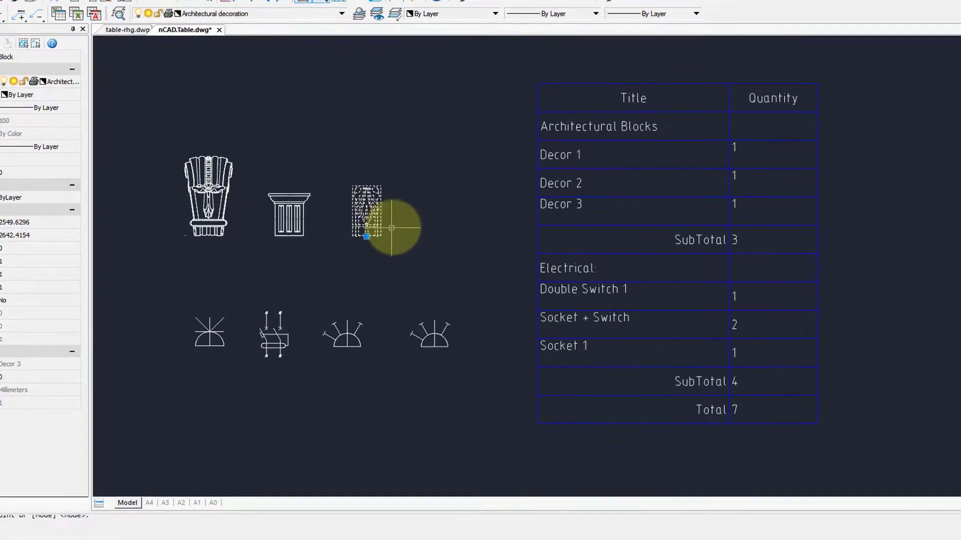
Step: Place a second Decor 3 block, bringing its count to 2 and the Total to 8
click(415, 231)
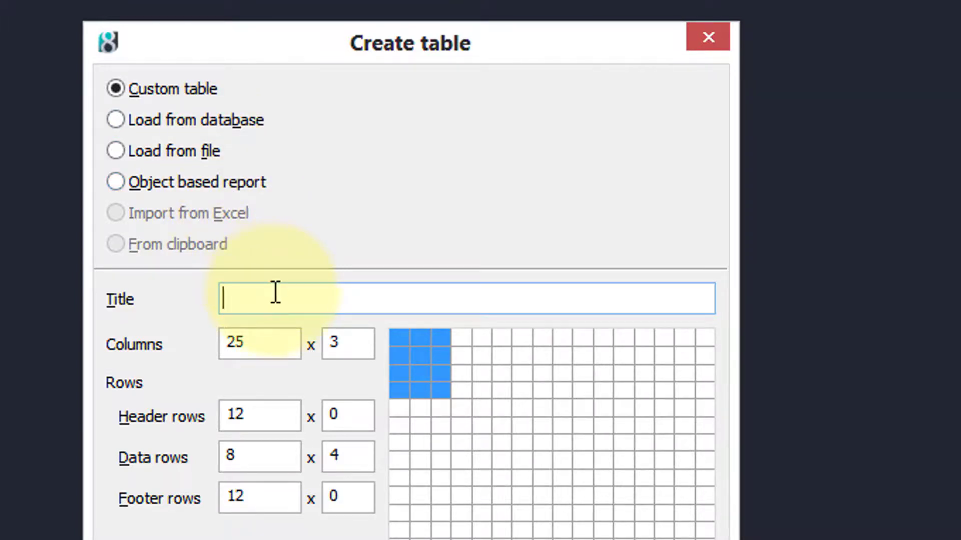
Step: Enter 'My New Table' as the table title, accepting the autocomplete suggestion
text(My )
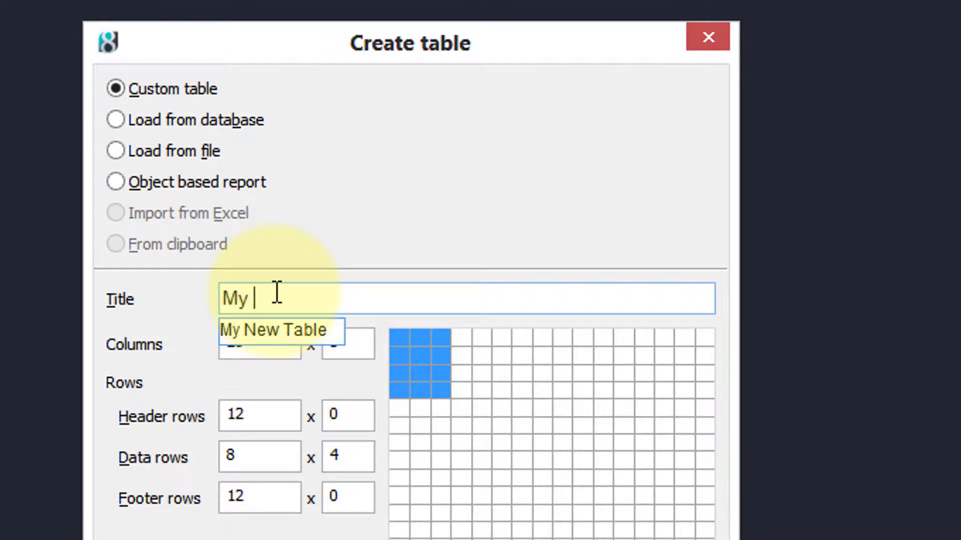
text(New Table)
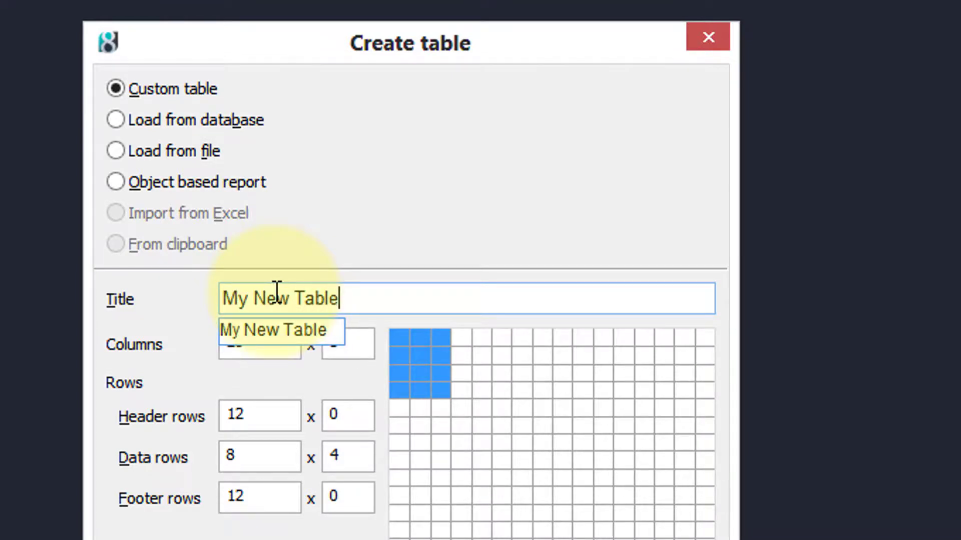
click(194, 359)
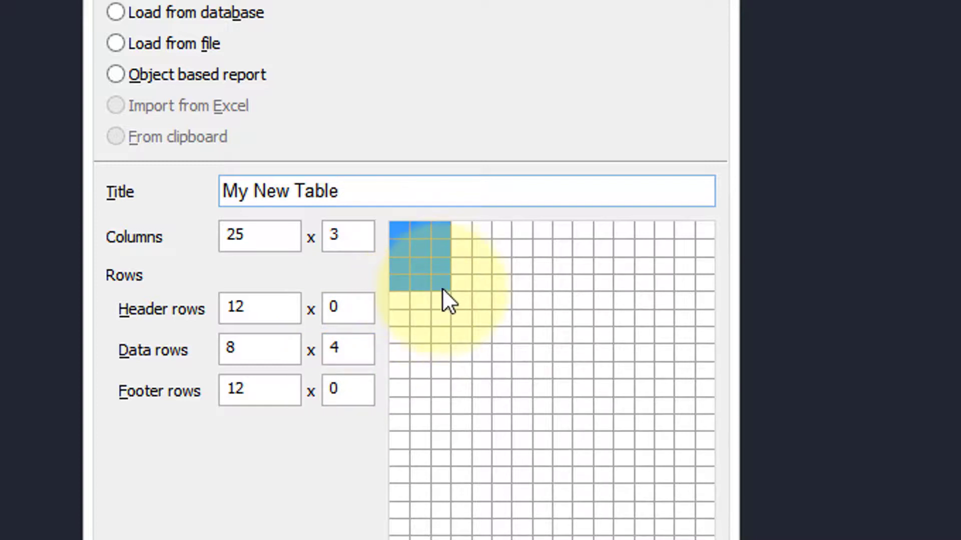
Step: Size the table to six columns by three data rows, anchored at its top-left corner
drag(446, 296, 508, 261)
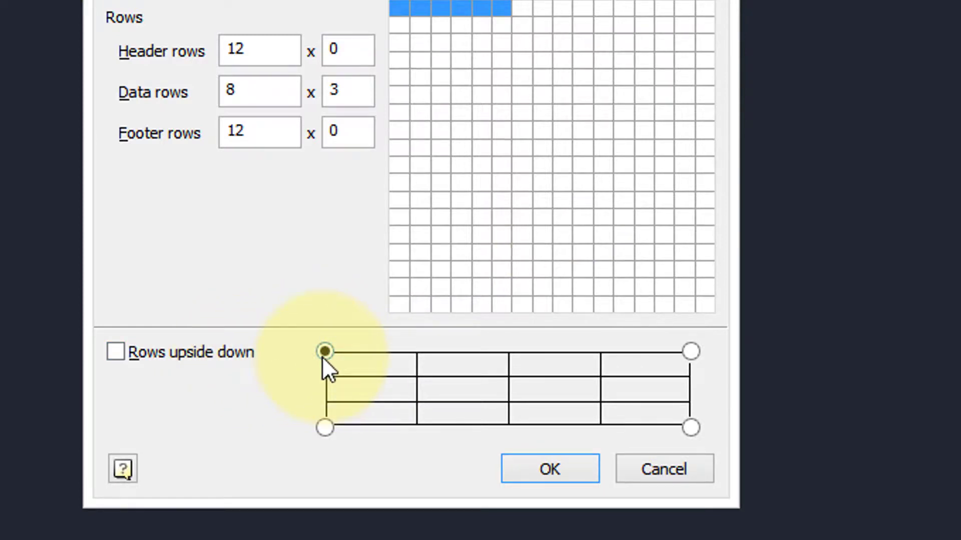
click(691, 352)
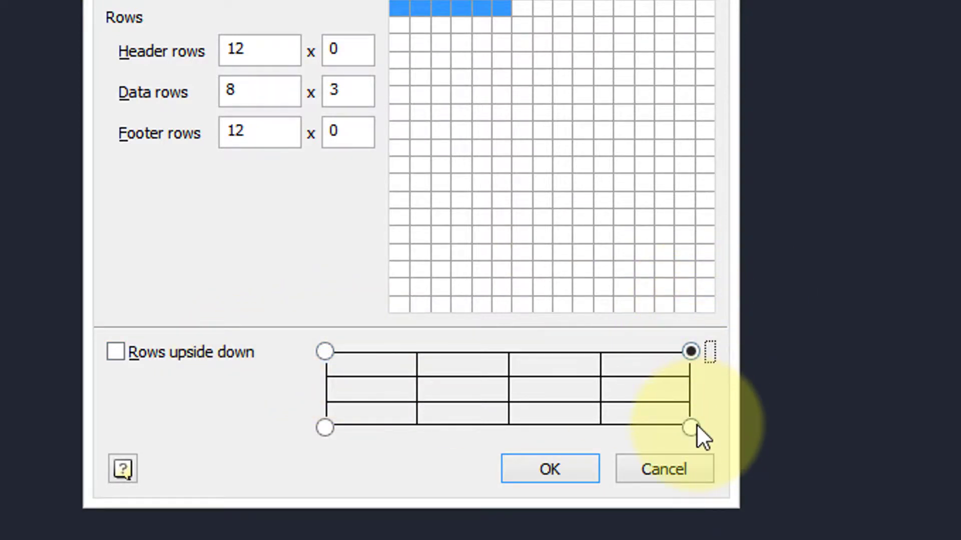
click(691, 428)
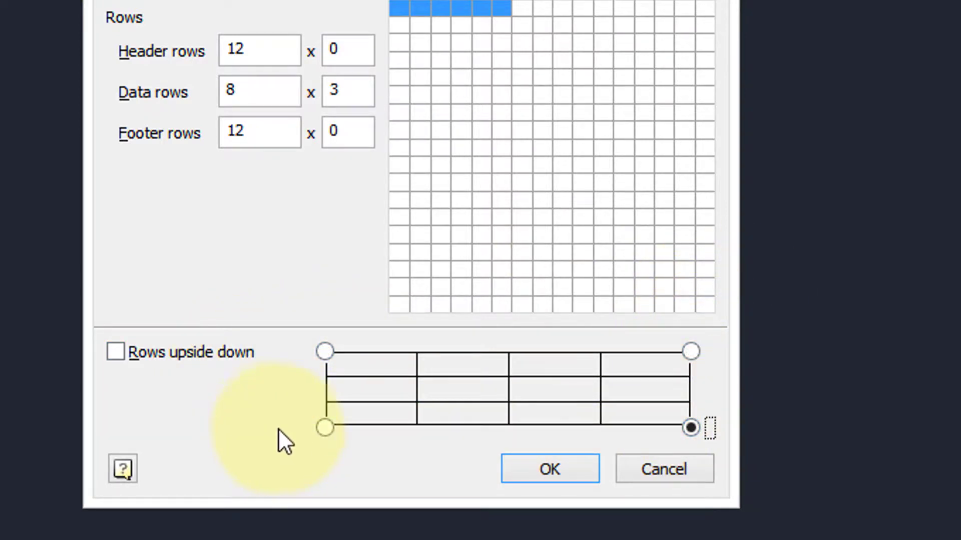
click(326, 428)
click(325, 352)
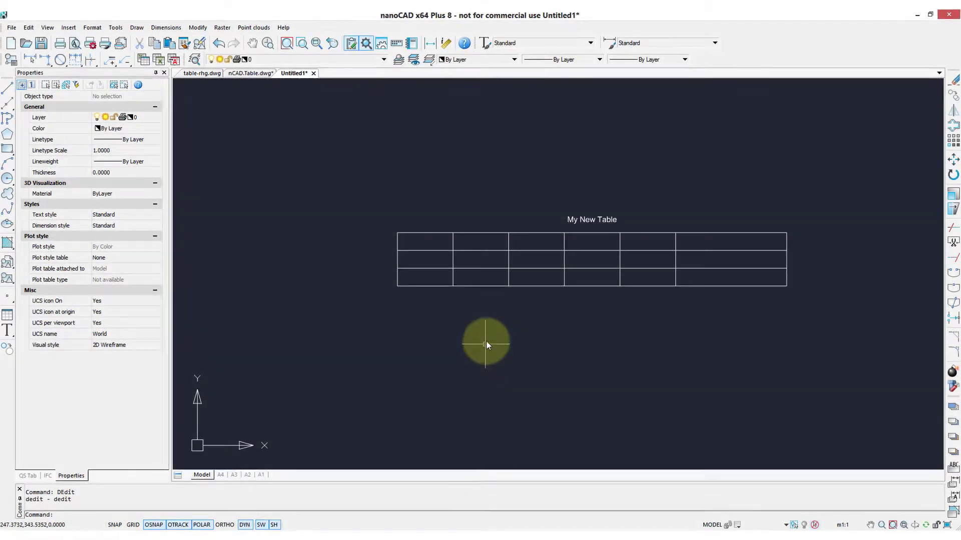
Step: Make the table's bottom row taller, narrow its last column, and shift it slightly lower-left
click(461, 234)
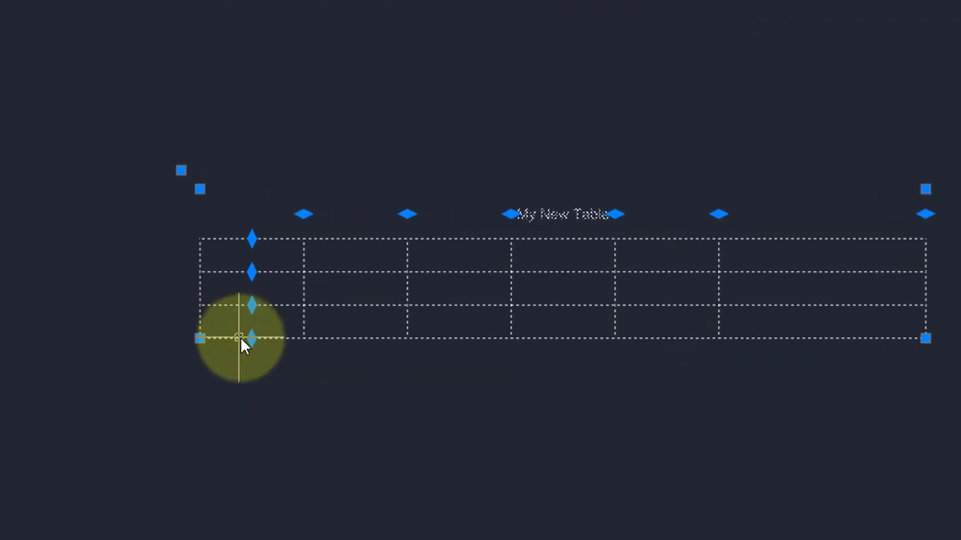
click(263, 334)
click(261, 364)
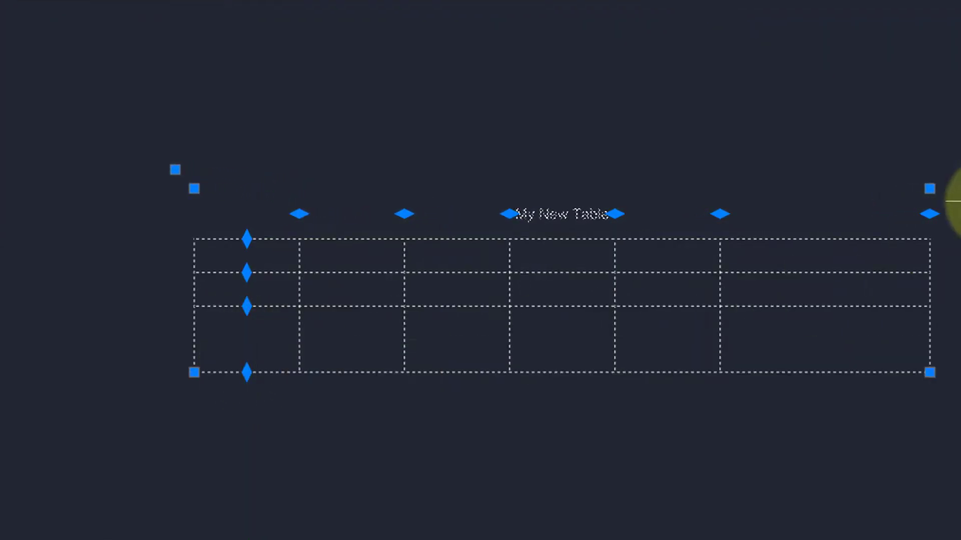
click(929, 214)
click(840, 215)
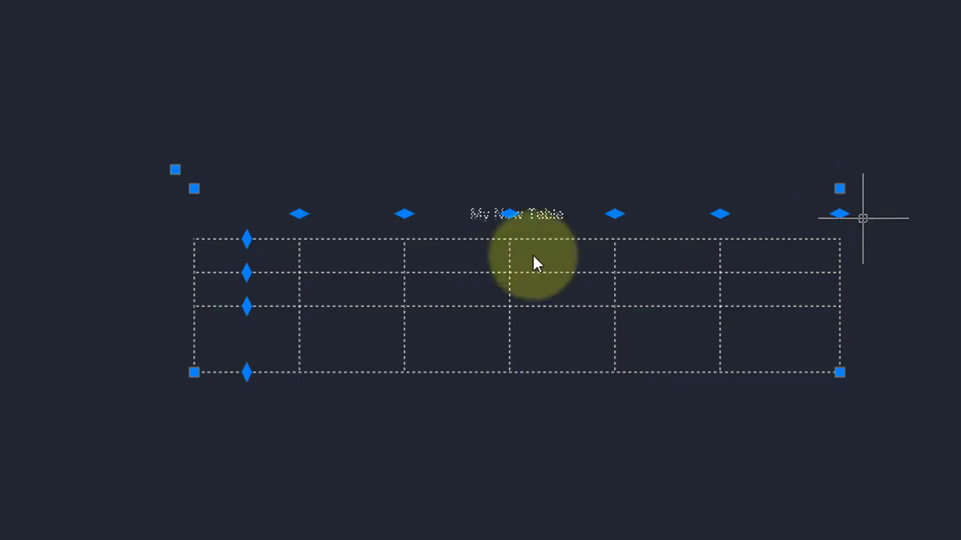
click(175, 170)
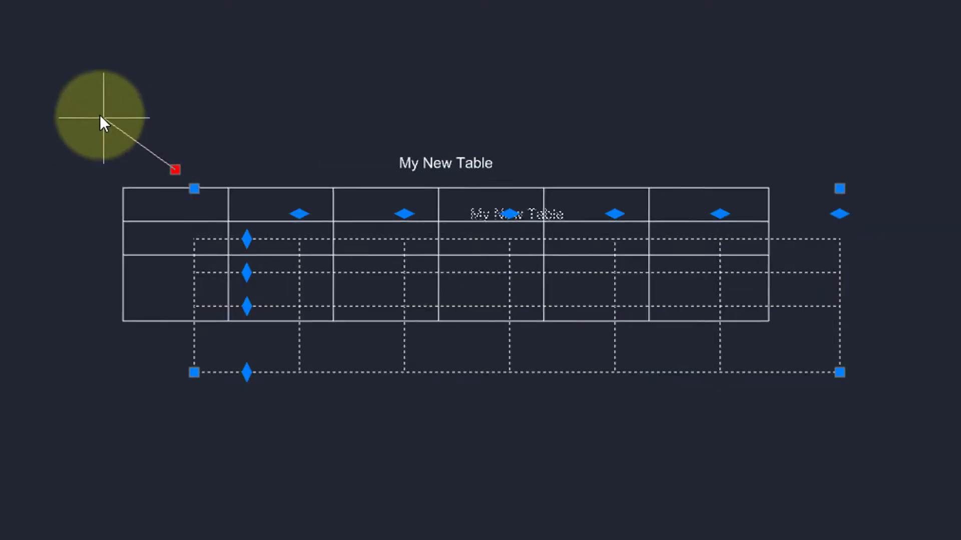
click(154, 203)
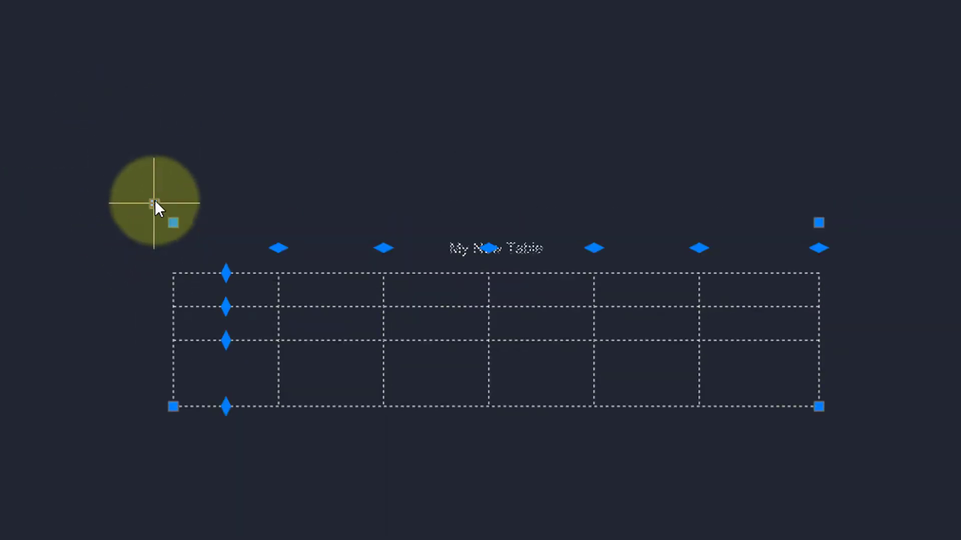
Step: Open the table in Table edit and inspect column B, row 4's options and the Row menu
double_click(411, 275)
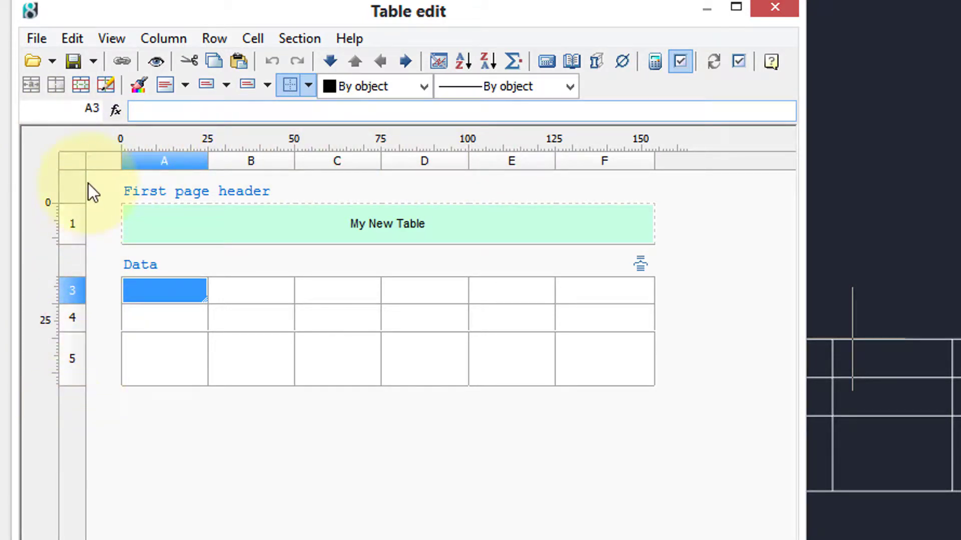
click(242, 170)
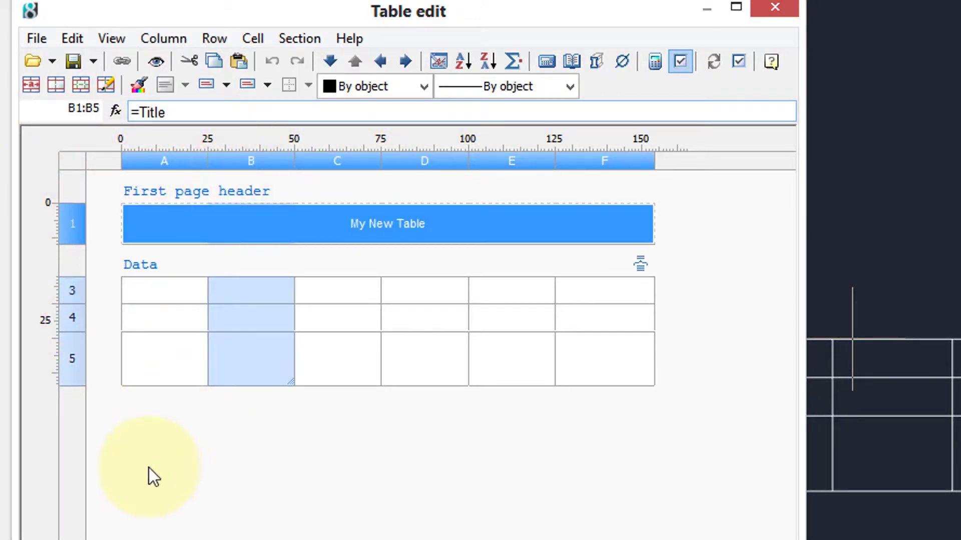
click(71, 319)
right_click(71, 317)
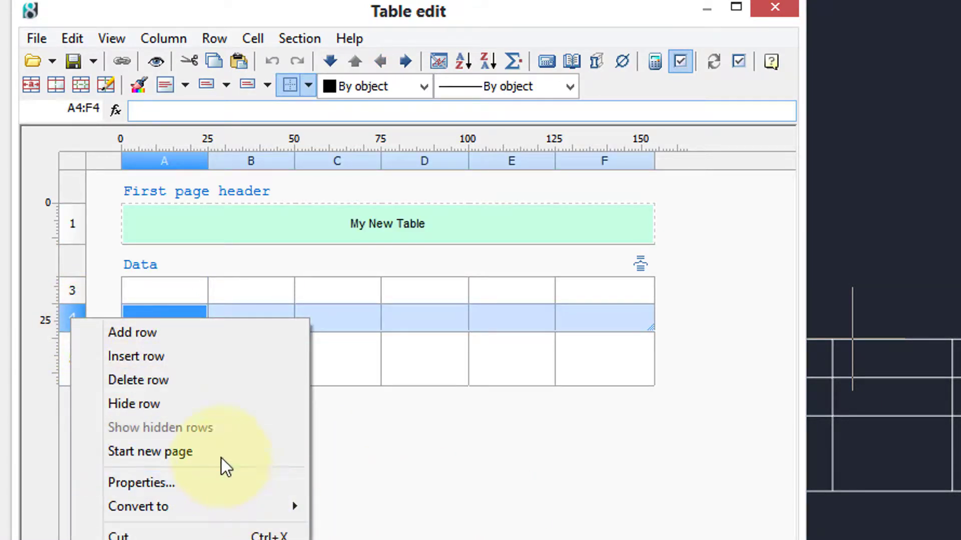
click(493, 525)
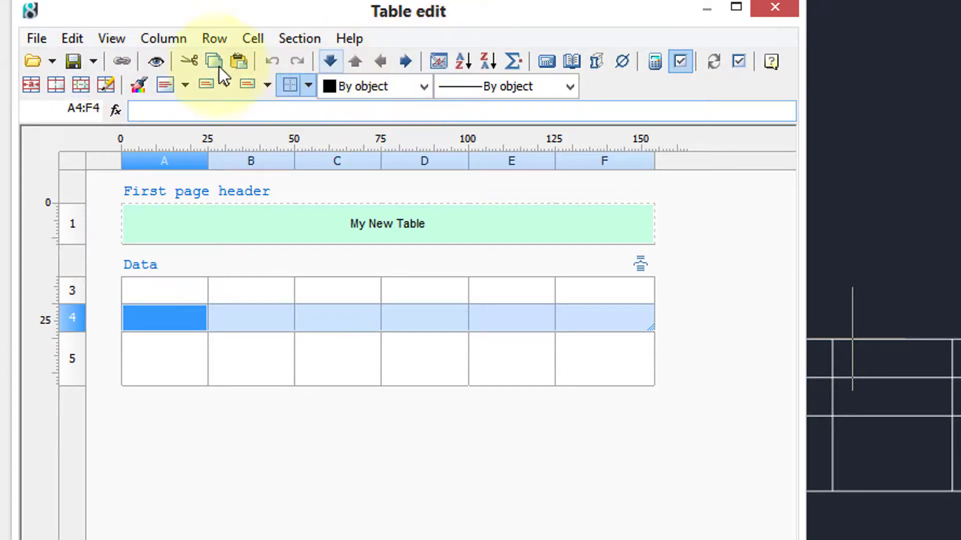
click(214, 39)
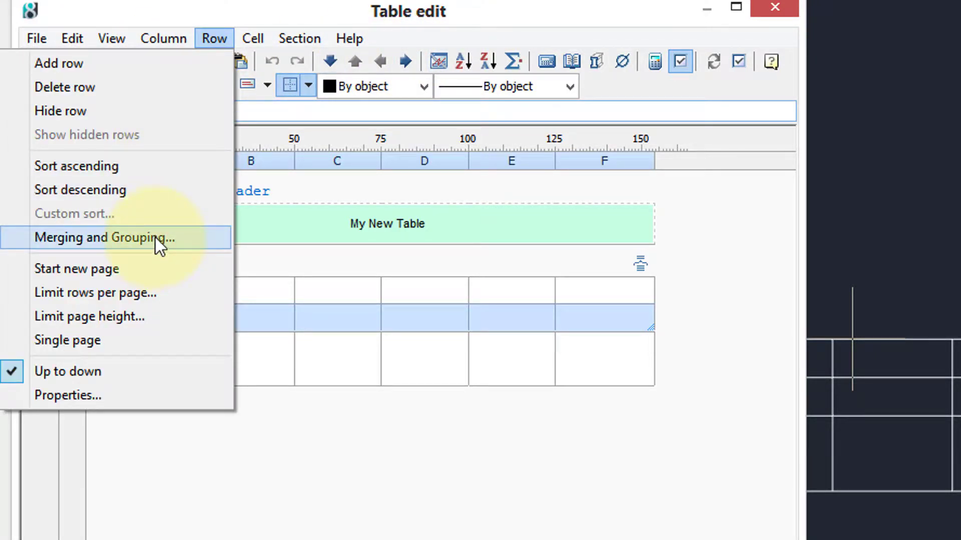
Step: Enter 1 in cell A3 and fill it across every data cell from A3 to F5
click(158, 272)
click(182, 281)
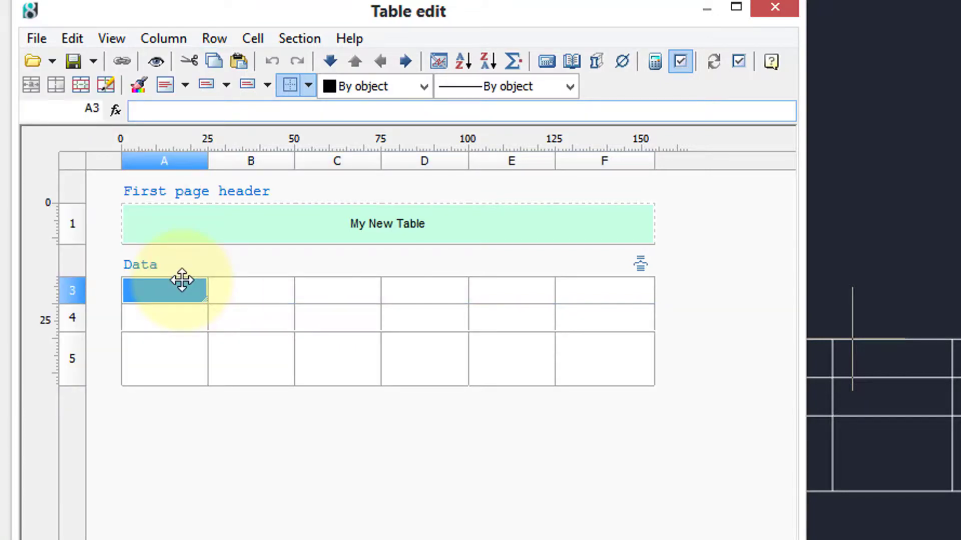
text(1)
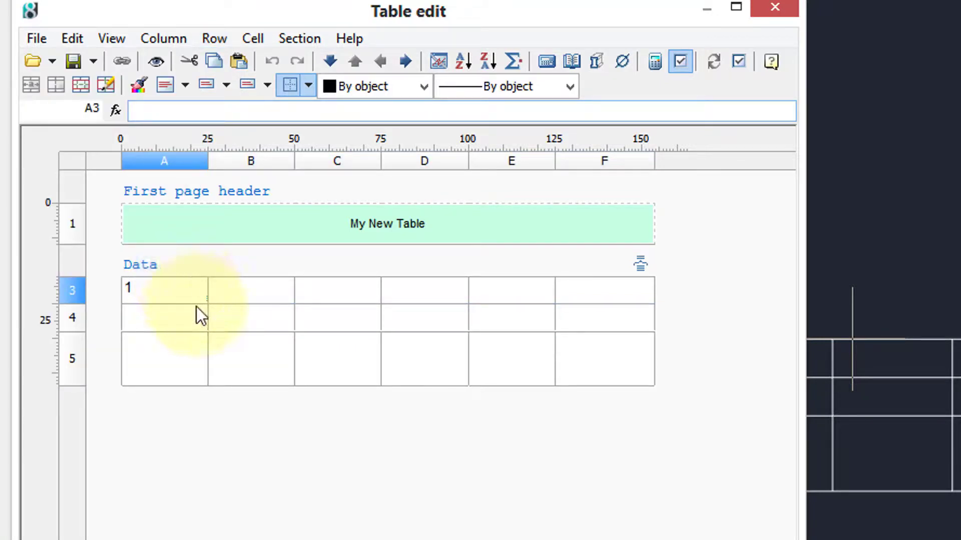
click(202, 306)
click(202, 302)
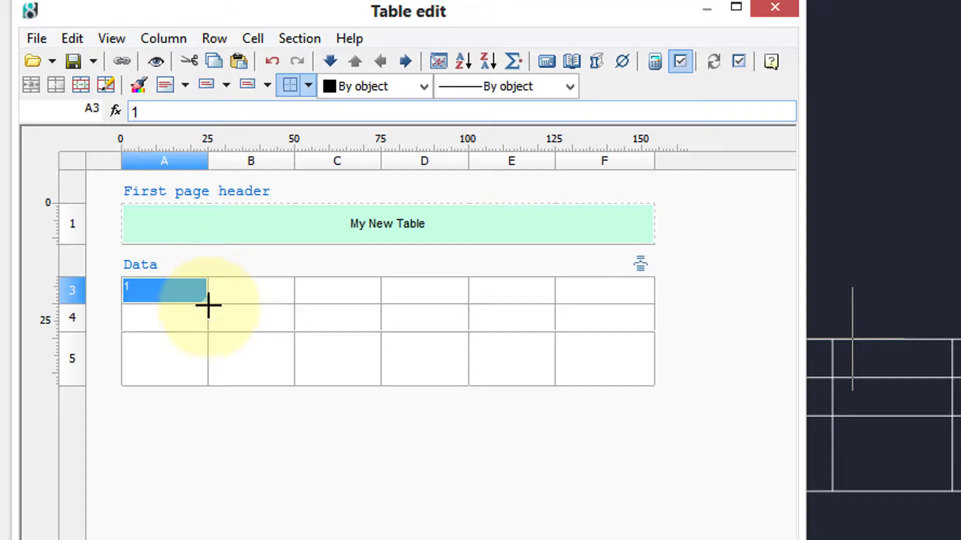
drag(202, 299, 632, 383)
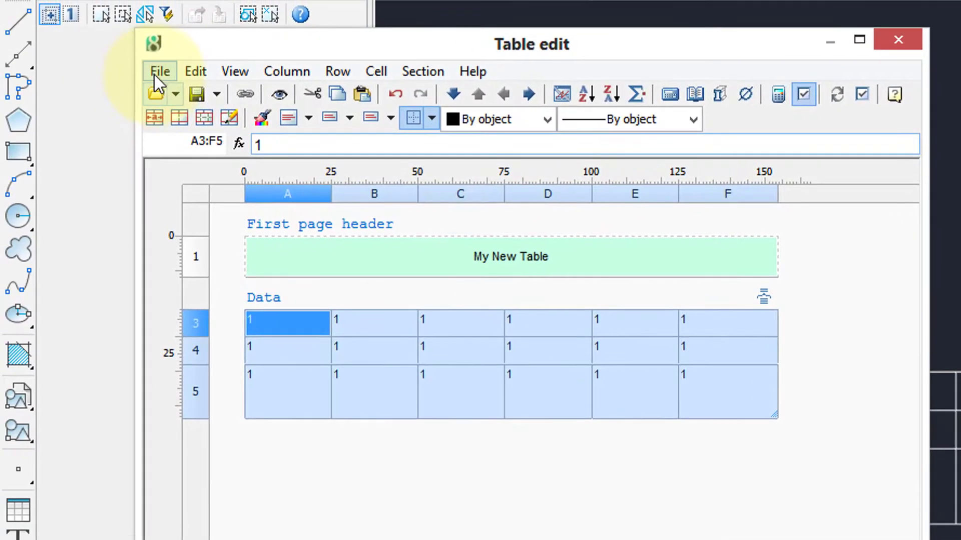
click(96, 56)
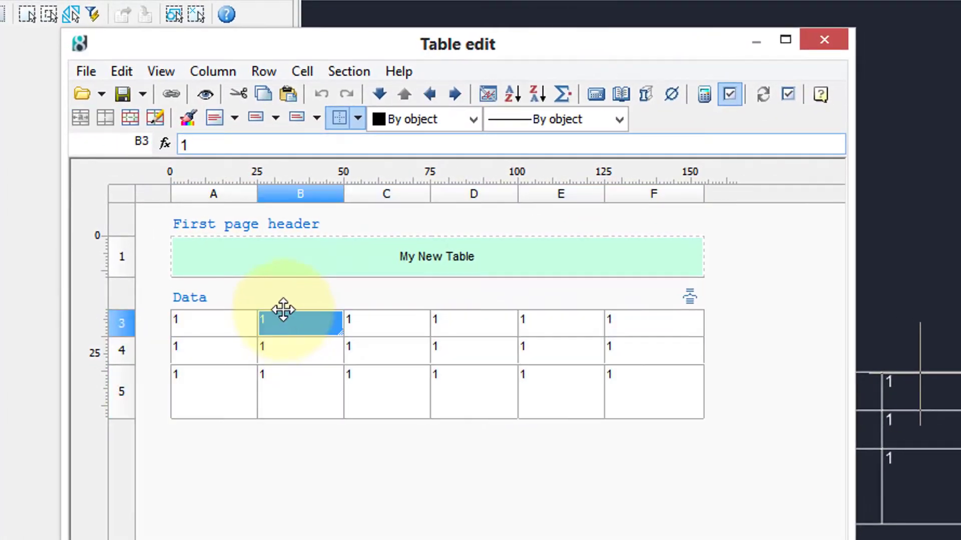
Step: Change B3 to 3 and fill row 3 as the series 1, 3, 5, 7, 9, 11 through F3
key(BackSpace)
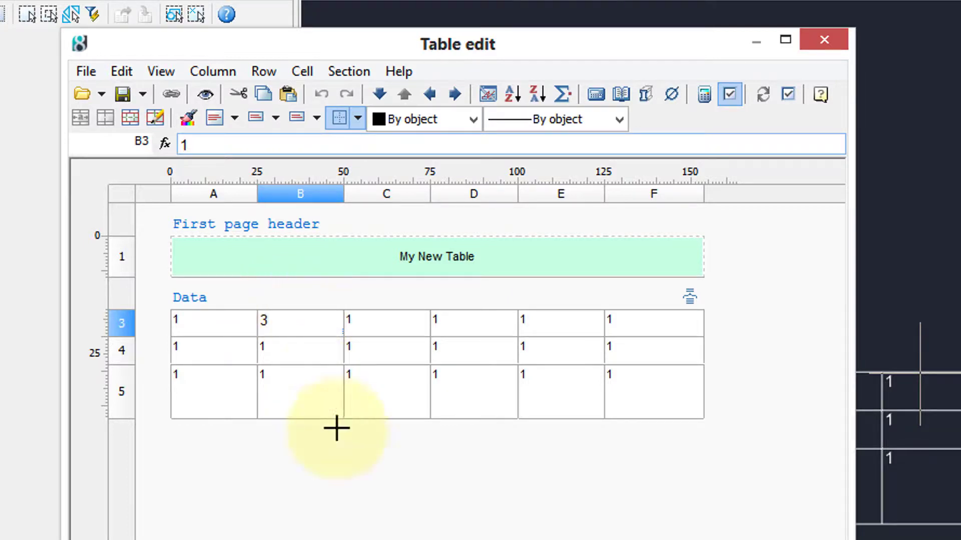
click(367, 516)
drag(218, 315, 655, 325)
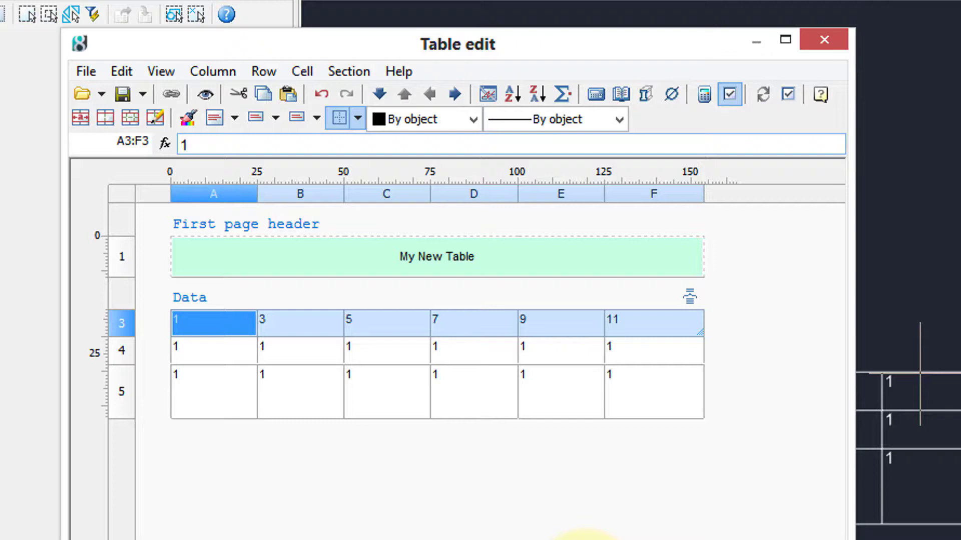
click(613, 325)
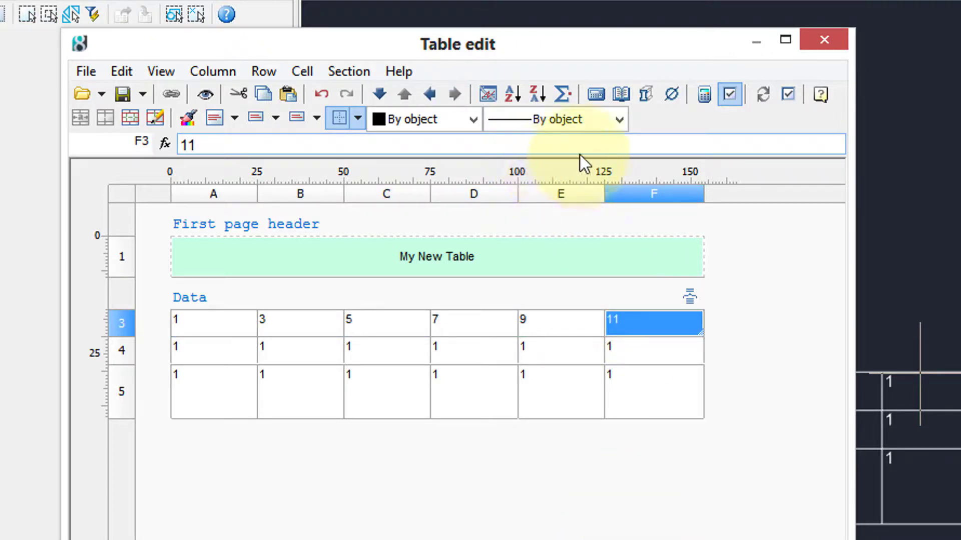
Step: Give F3 the sum formula =summ(A3:E3), showing 25, and open its Expression builder
click(563, 95)
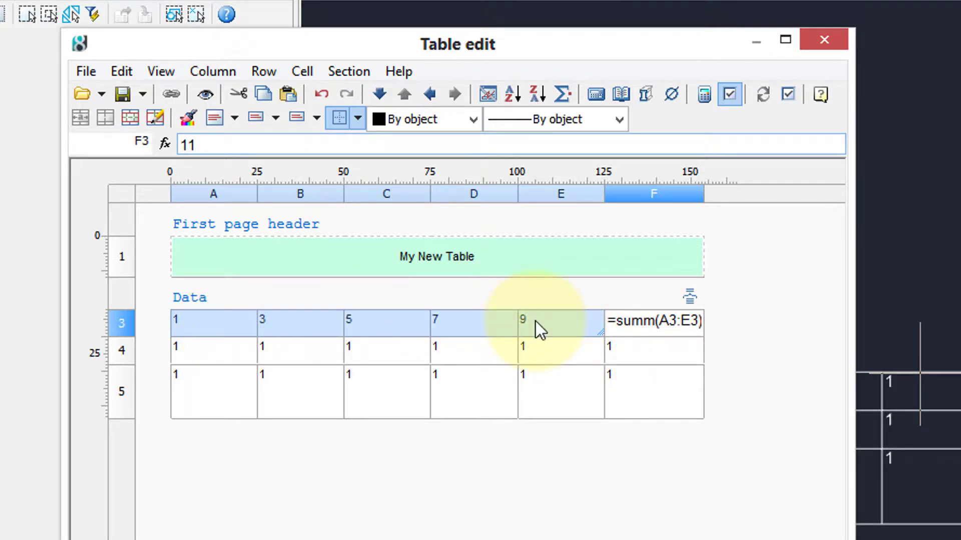
key(Return)
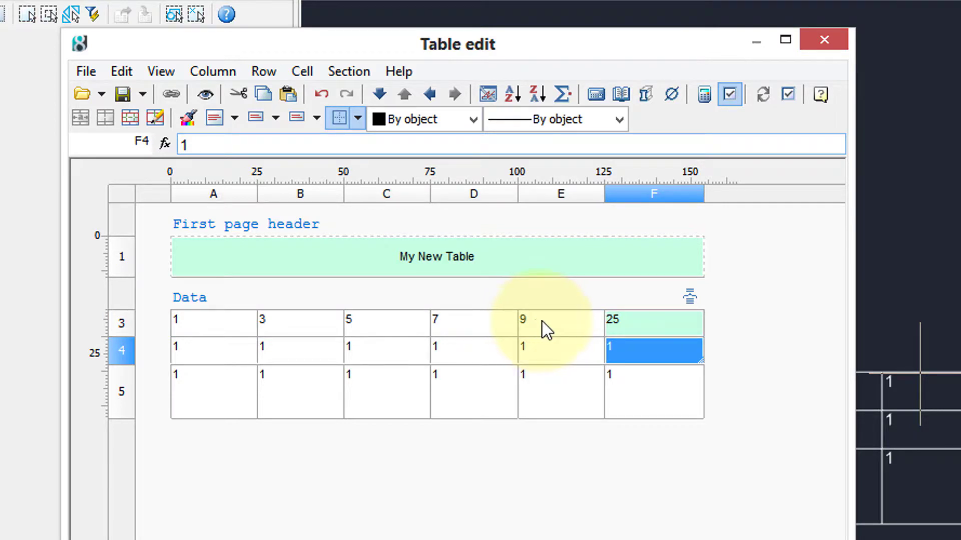
click(629, 327)
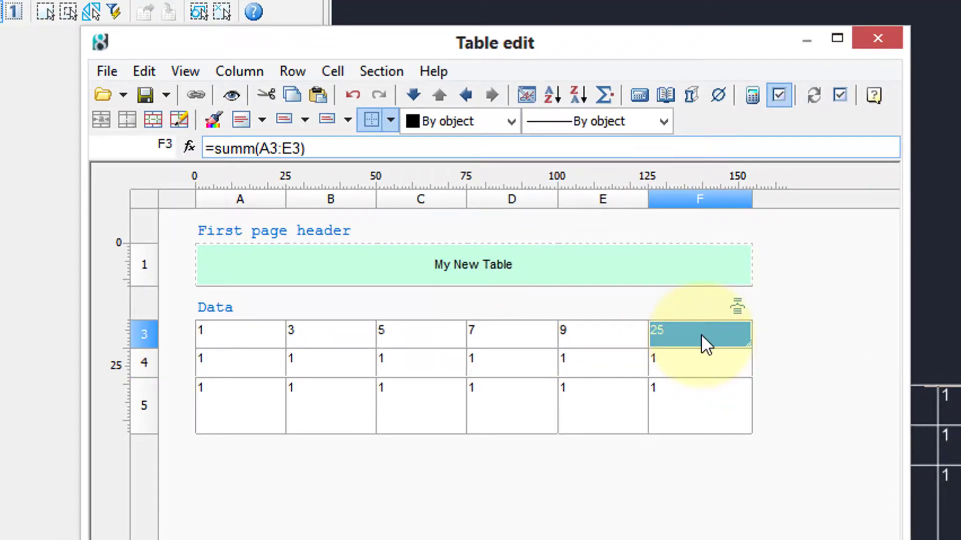
right_click(701, 334)
click(789, 396)
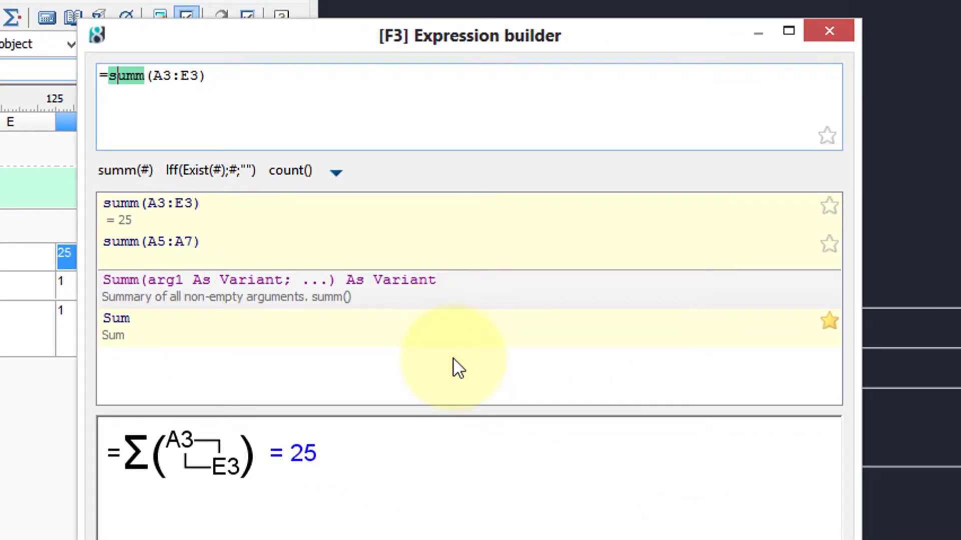
Step: Change F3's formula range from A3:E3 to A3:E5, giving a total of 35
click(117, 77)
click(186, 76)
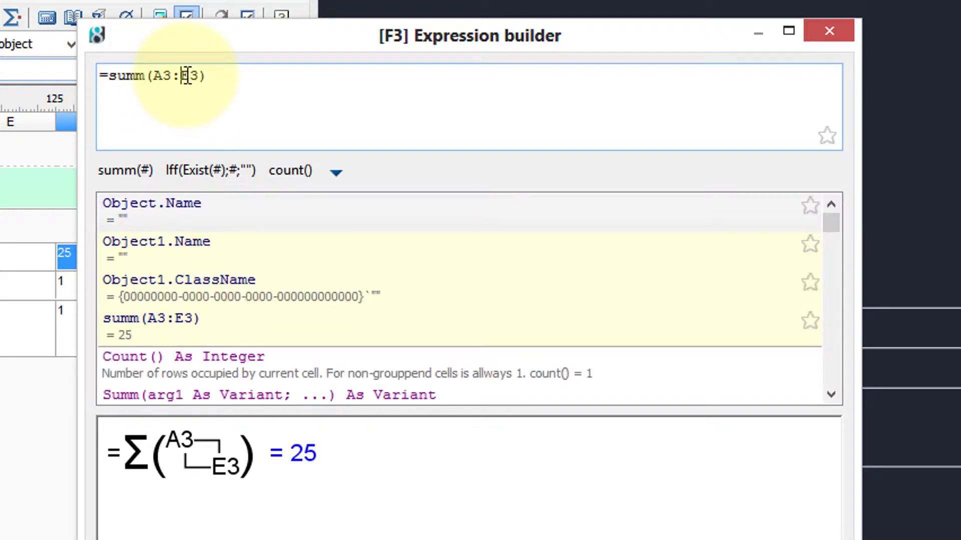
text(5)
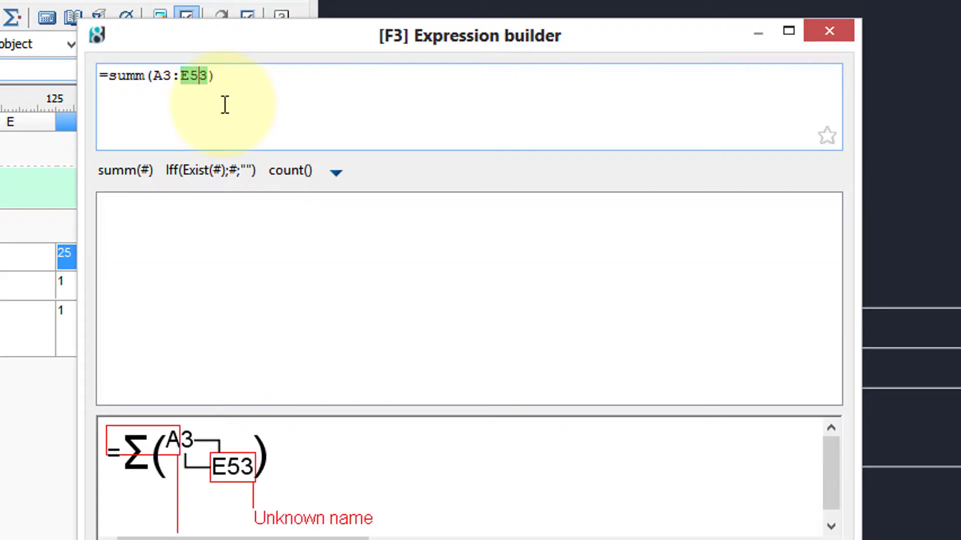
key(Delete)
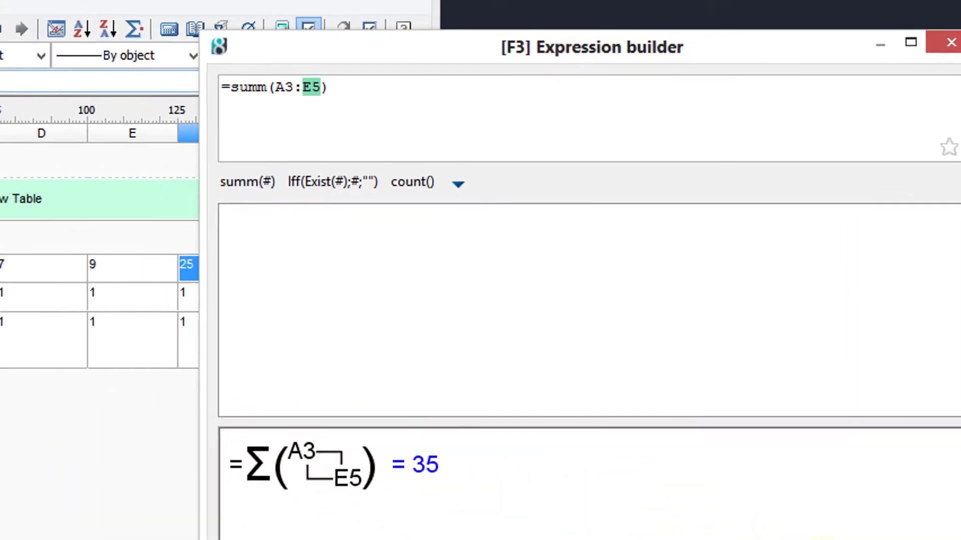
Step: Apply the edited formula and exit Table edit back to the drawing
click(651, 539)
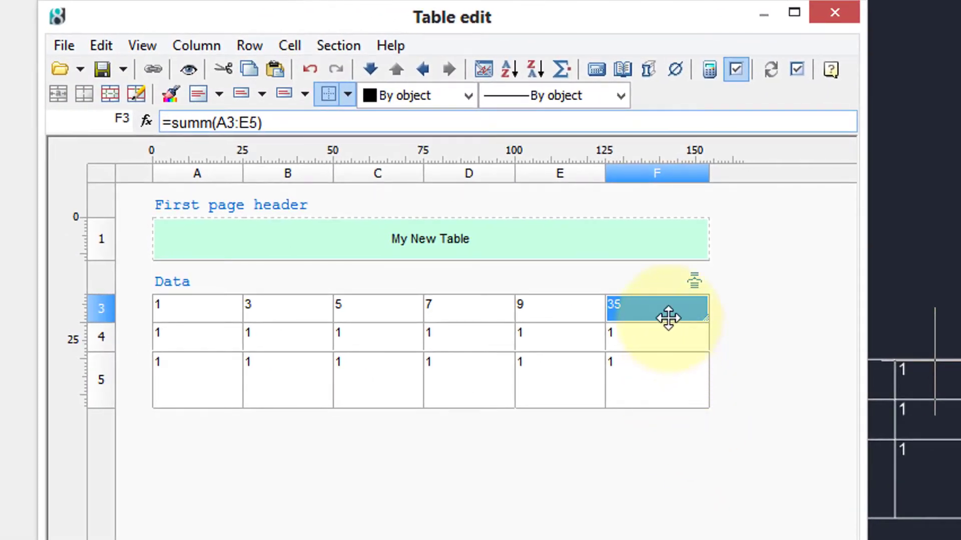
click(66, 47)
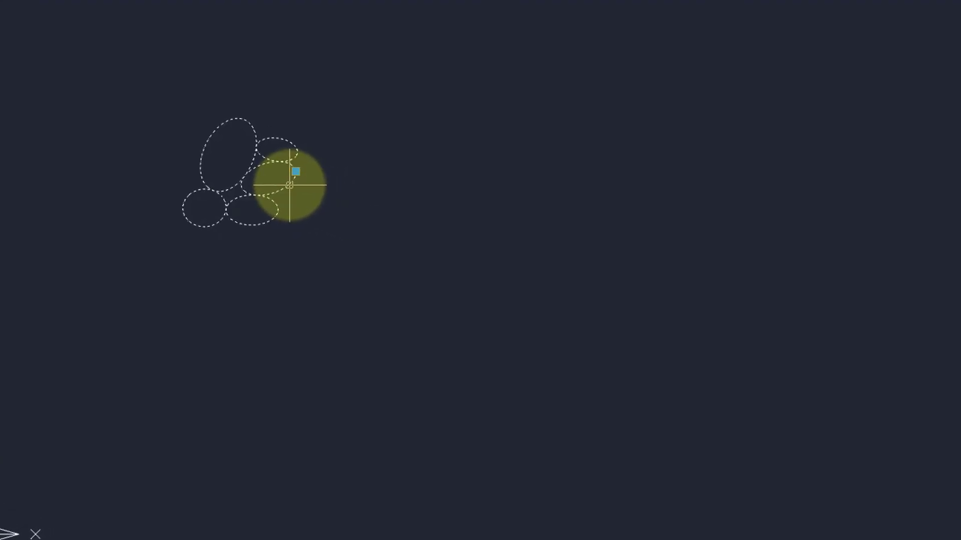
Step: Insert an object-based report table titled 'Bill of Materials' with a Name column, to the right of the ellipses
text(m)
key(Return)
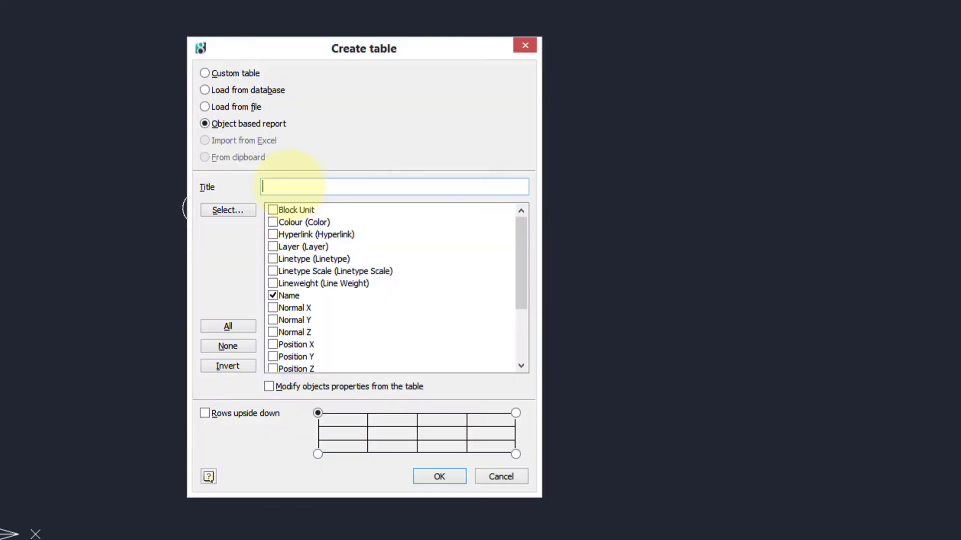
drag(286, 52, 442, 48)
drag(690, 261, 700, 221)
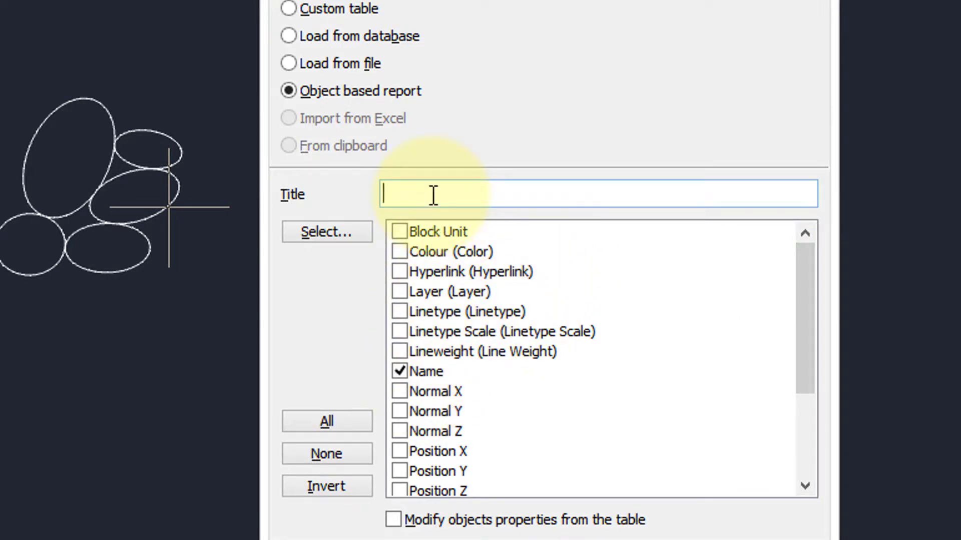
text(M)
text(B)
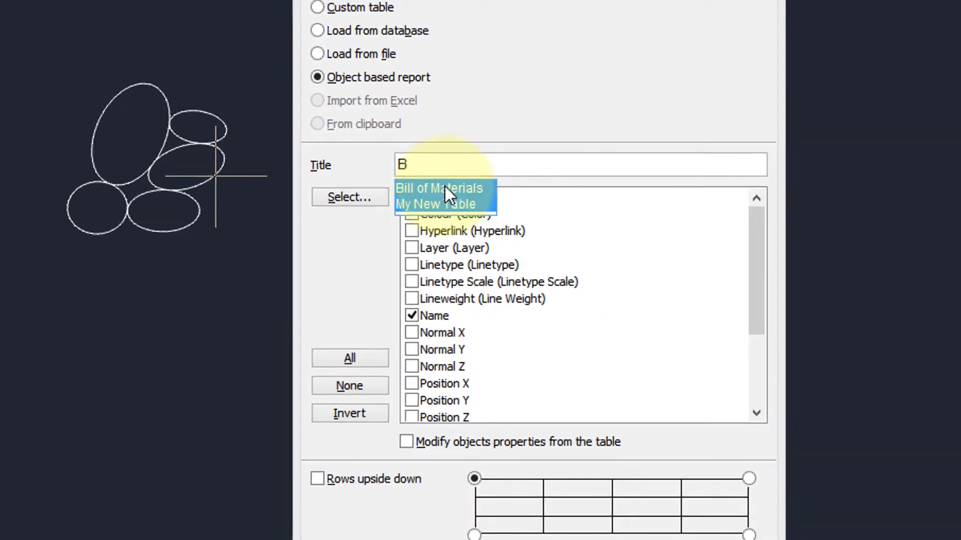
click(445, 188)
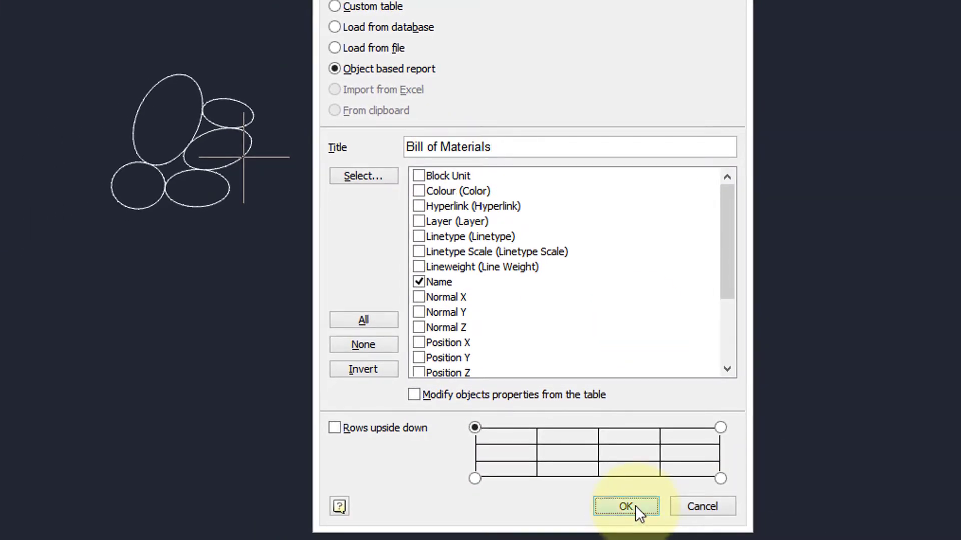
click(635, 506)
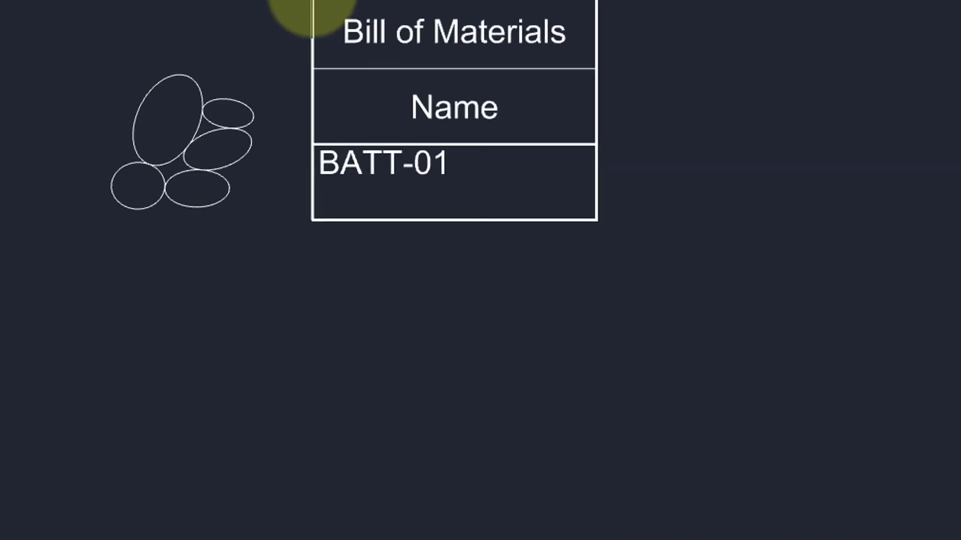
click(406, 36)
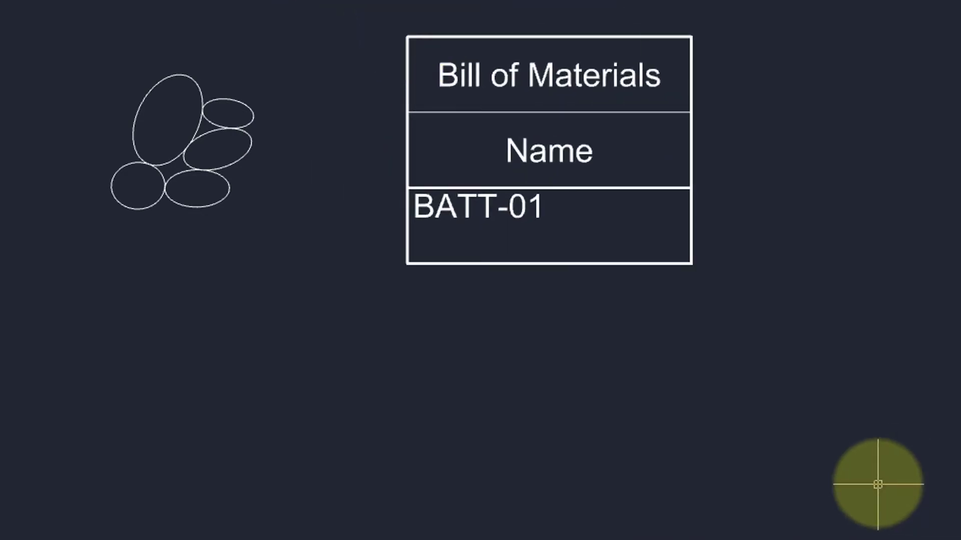
Step: Add a second column to the table and merge A1 and B1 into one title cell
double_click(615, 111)
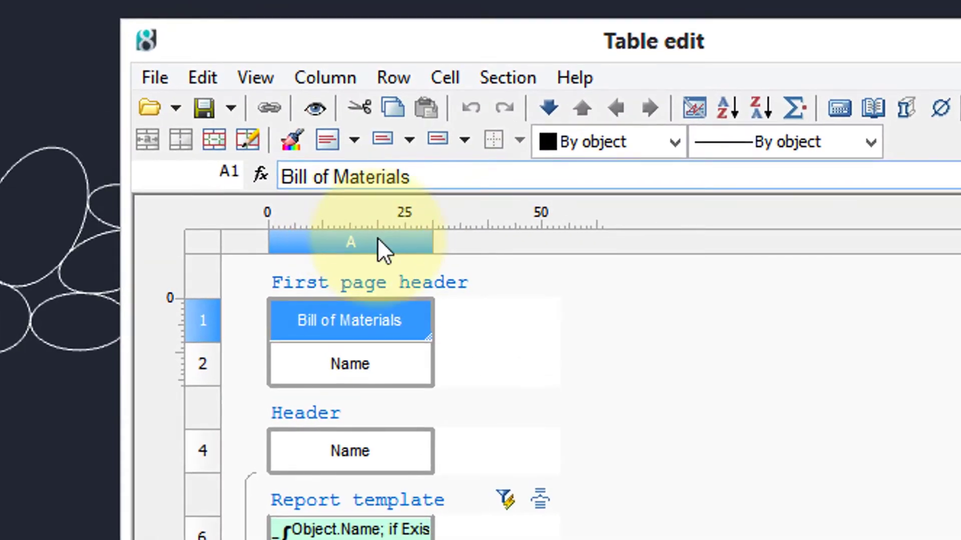
right_click(390, 138)
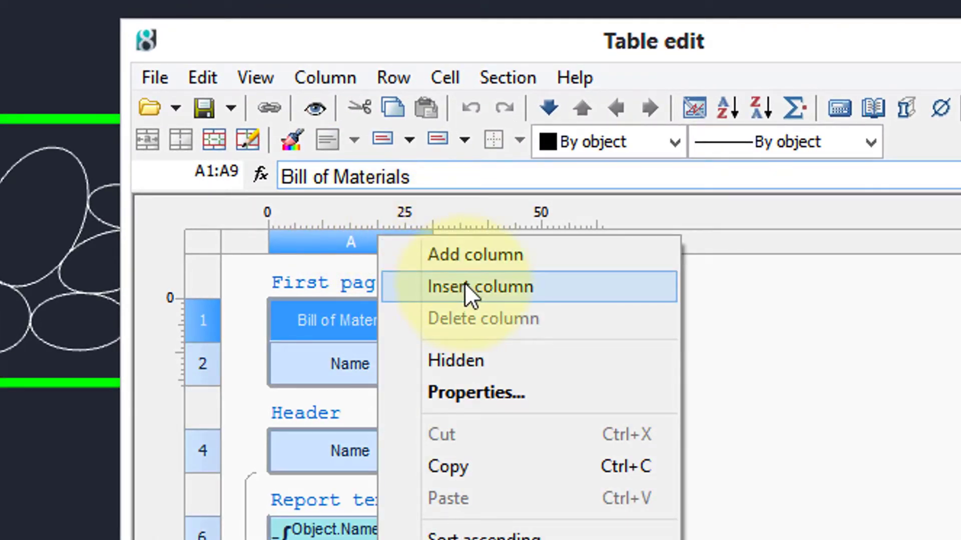
click(480, 258)
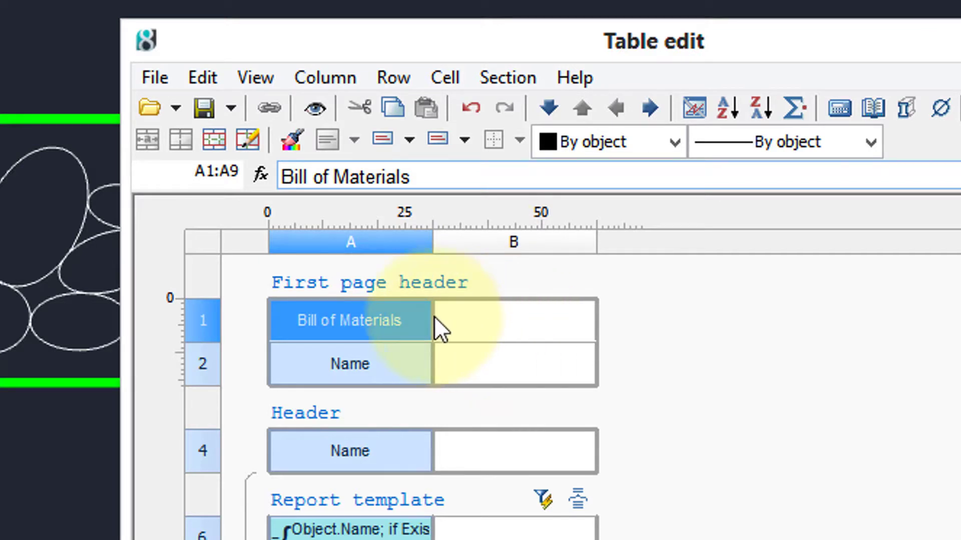
drag(419, 313, 460, 315)
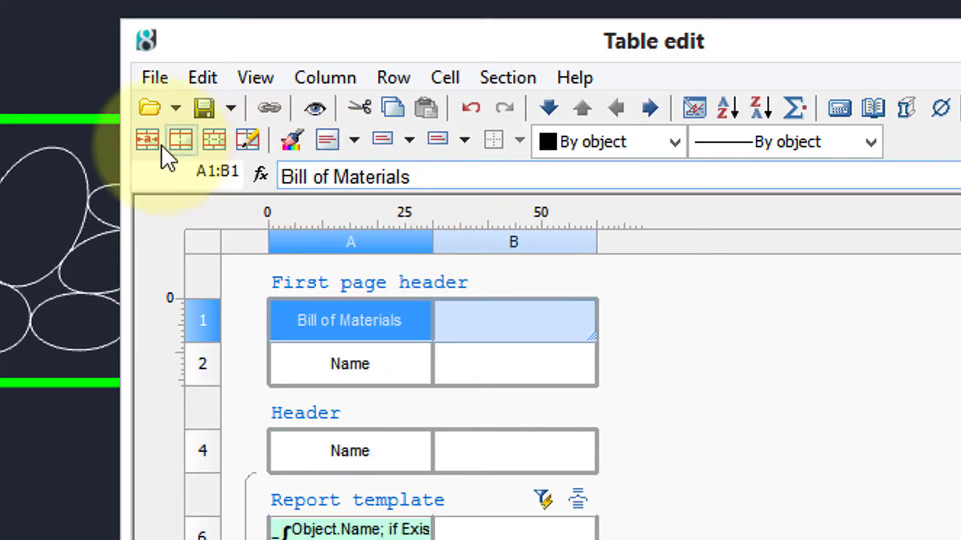
click(142, 141)
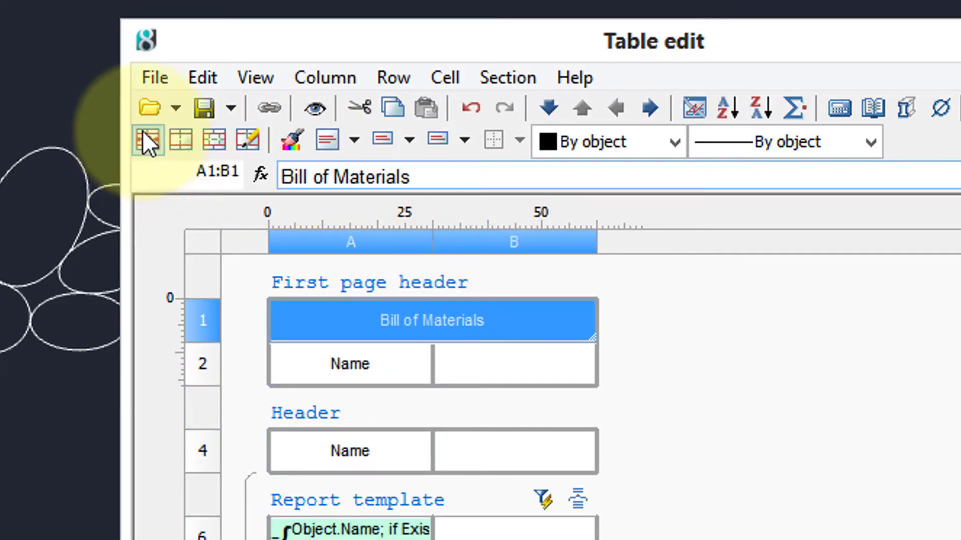
Step: Enter the heading 'Count' in cell B2 and centre it in its cell
click(506, 376)
click(506, 374)
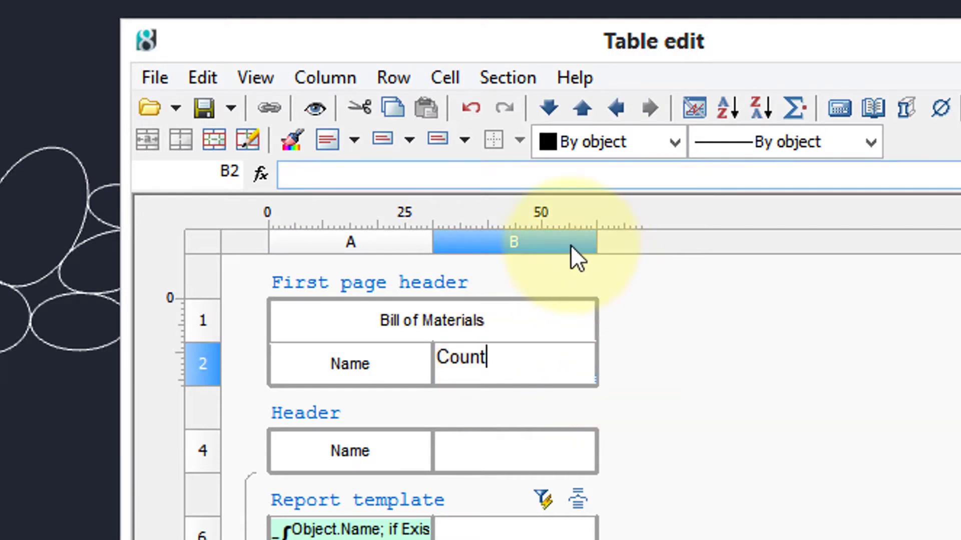
click(356, 142)
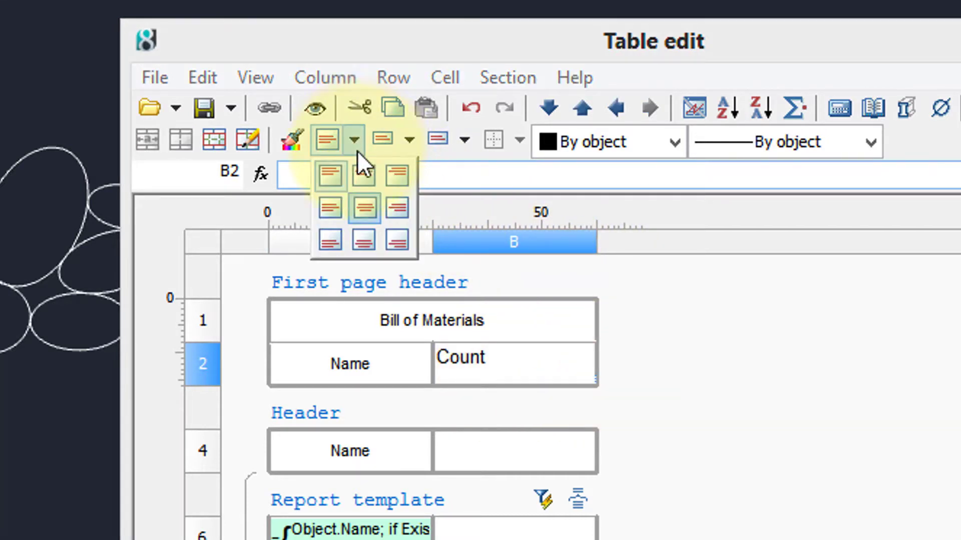
click(361, 202)
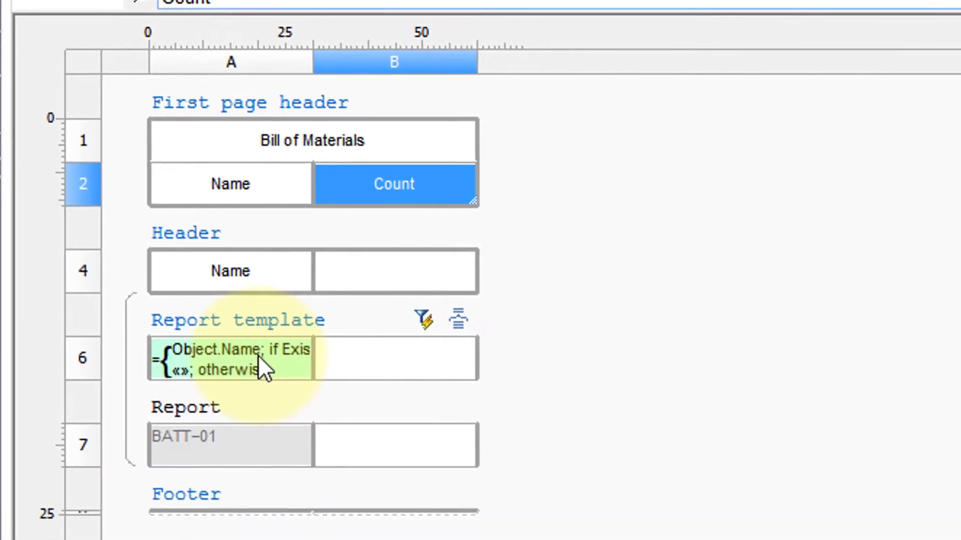
click(378, 531)
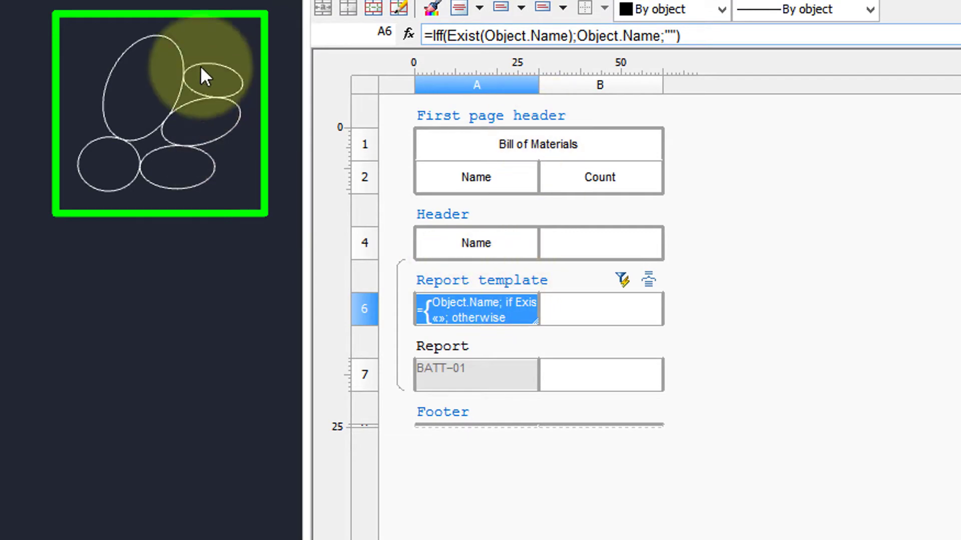
Step: Inspect the name expression in cell A6, leaving it unchanged
right_click(490, 307)
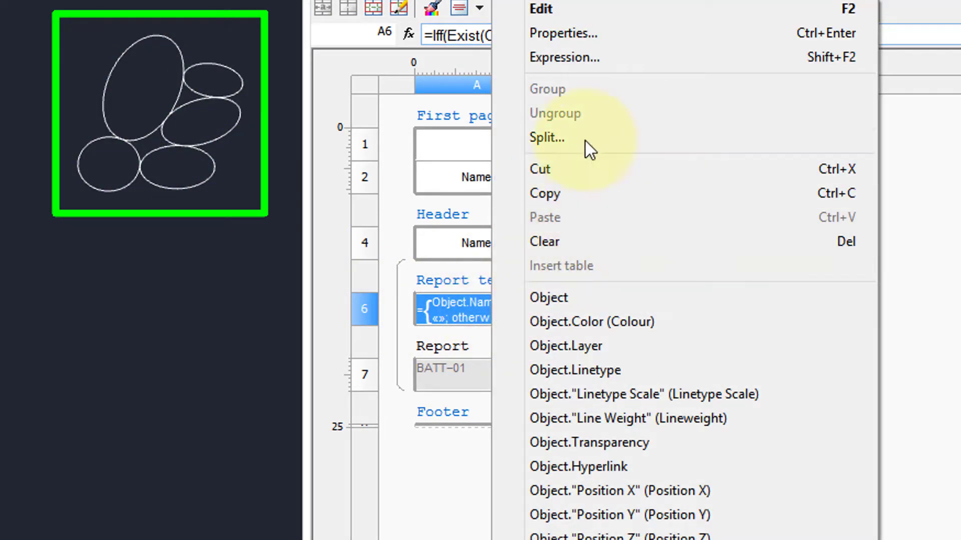
click(595, 61)
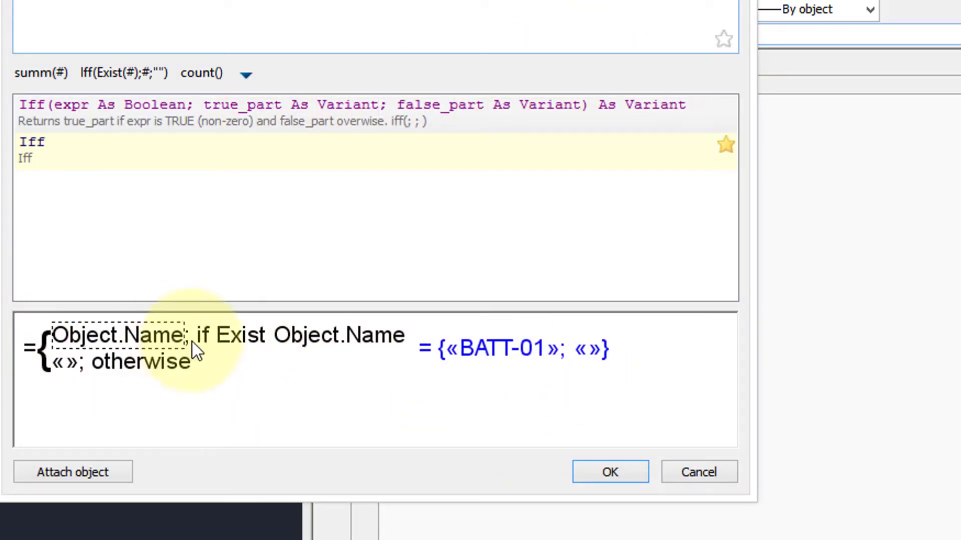
click(699, 474)
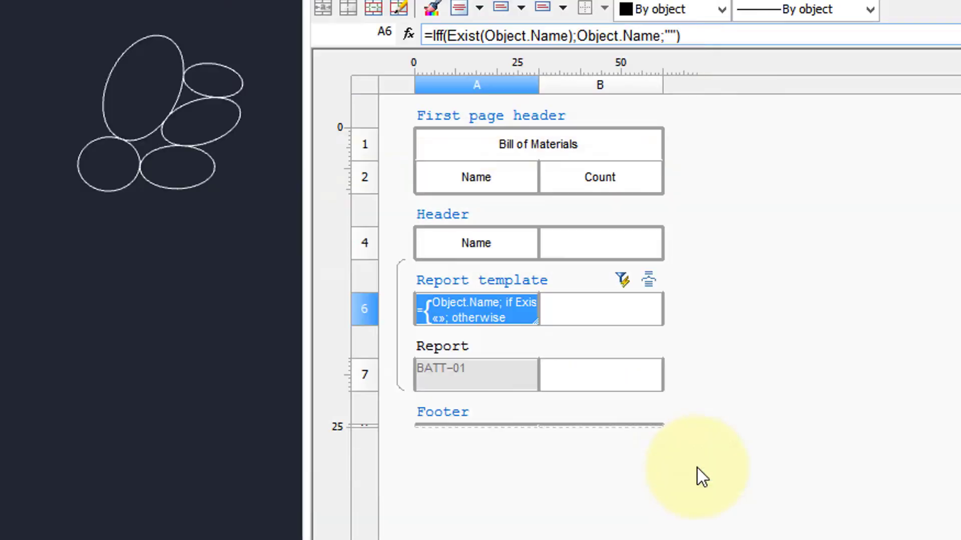
Step: Give count cell B6 the expression =Count() so BATT-01 shows 1
click(602, 311)
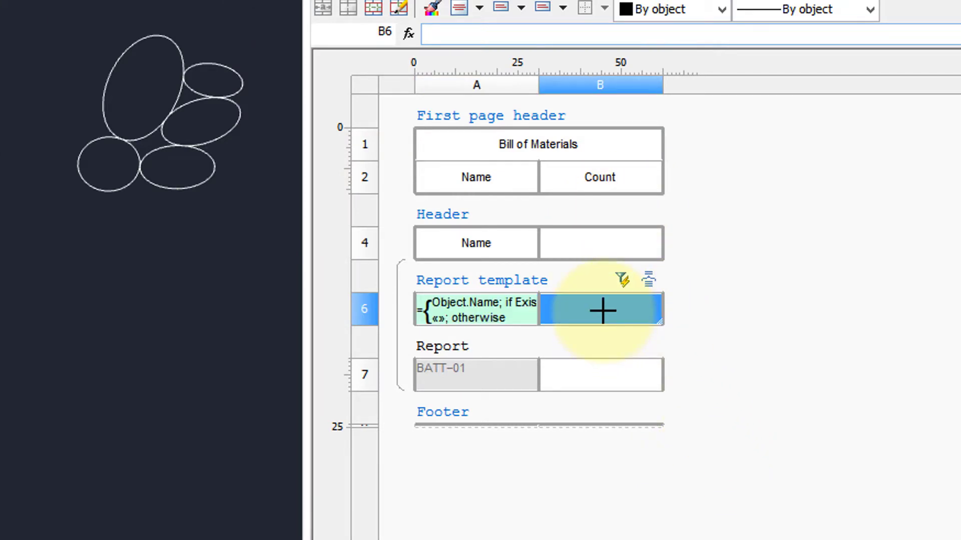
right_click(603, 311)
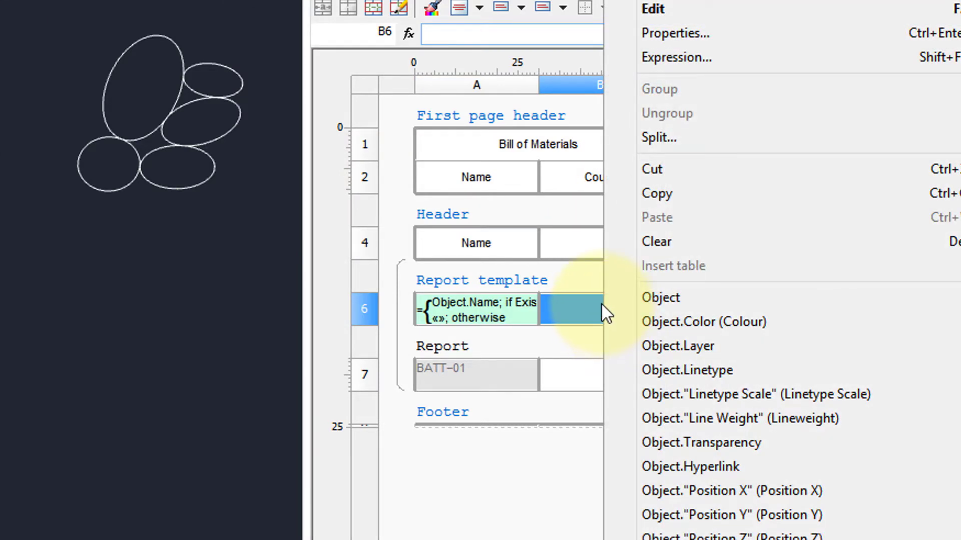
click(700, 58)
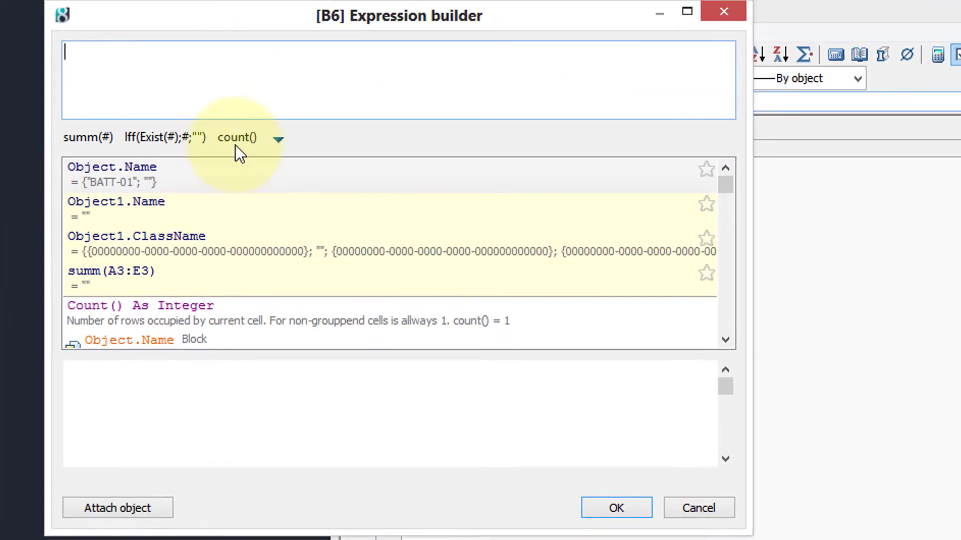
click(237, 142)
text(())
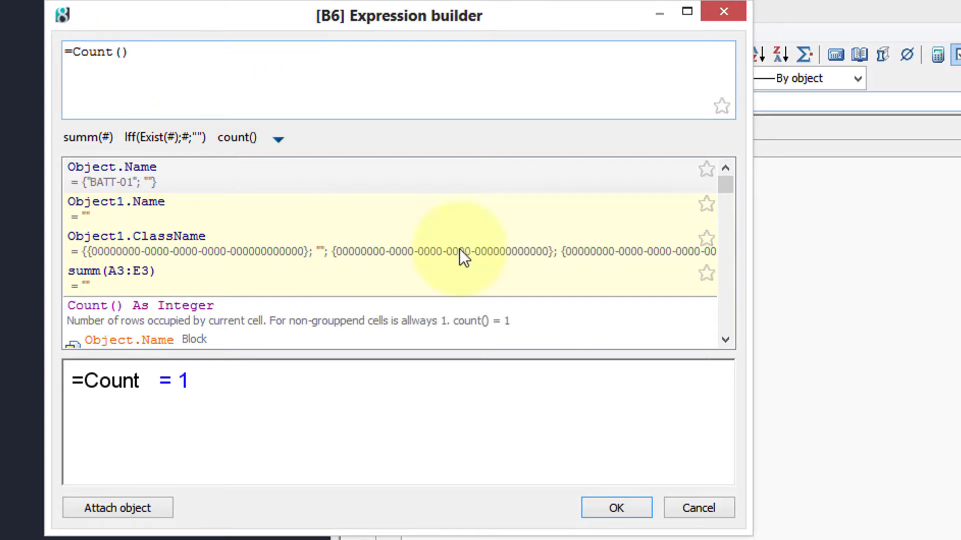
click(624, 512)
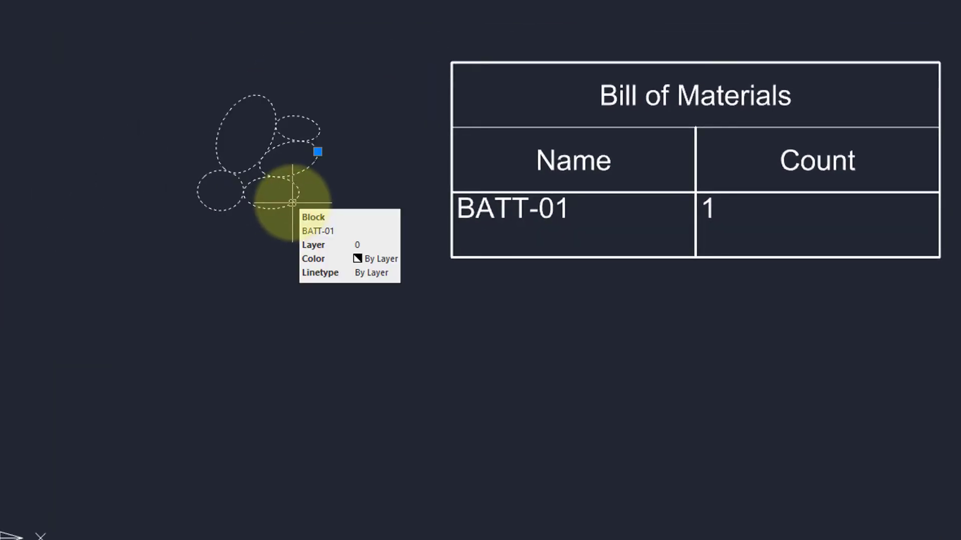
Step: Select the BATT-01 ellipse block and copy it with Ctrl+C
key(Escape)
click(290, 205)
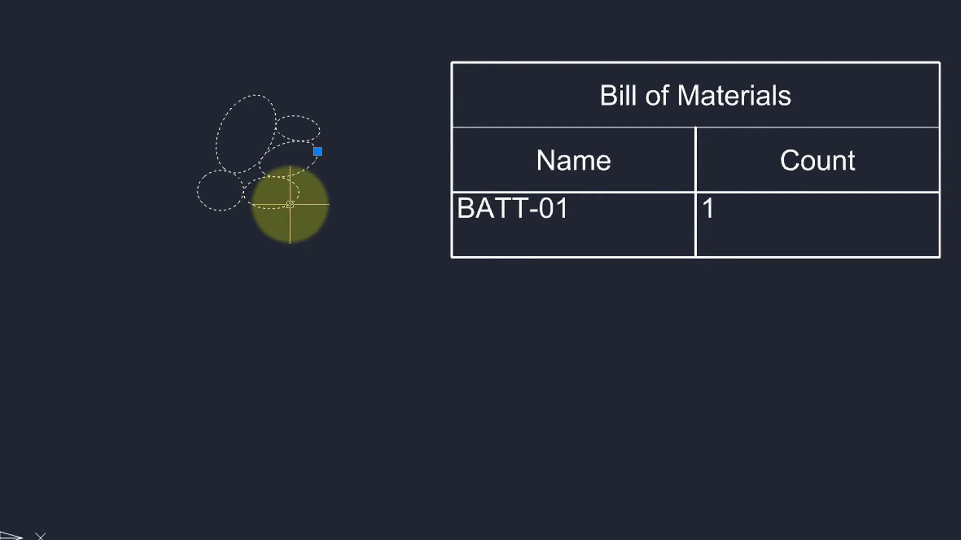
key(ctrl+c)
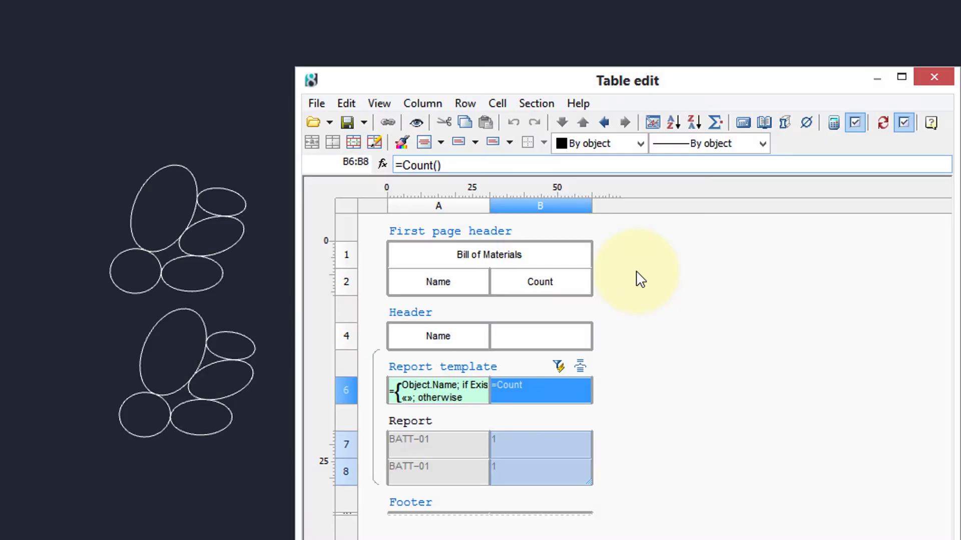
Step: Add a grouping rule on column A sorted ascending, merging BATT-01 into one row counting 2
click(580, 368)
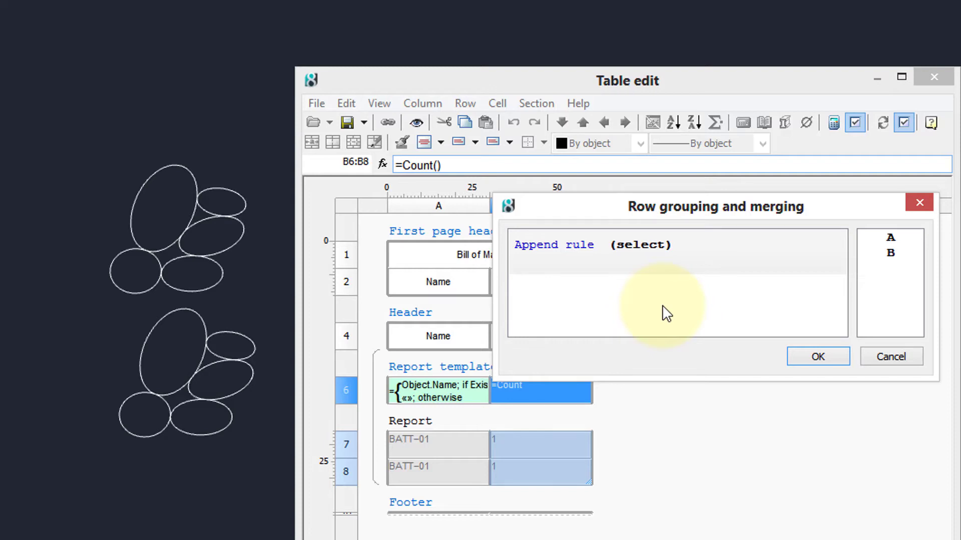
right_click(553, 243)
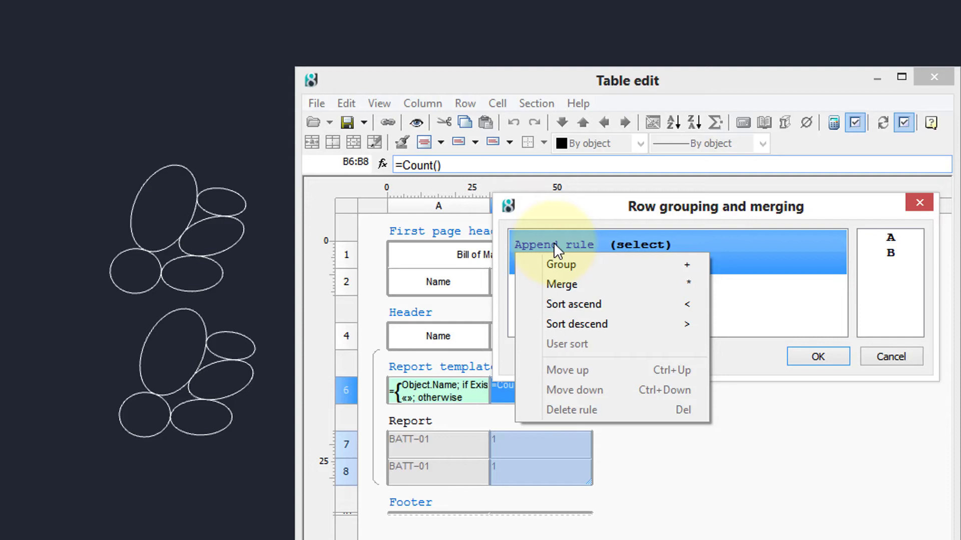
click(582, 268)
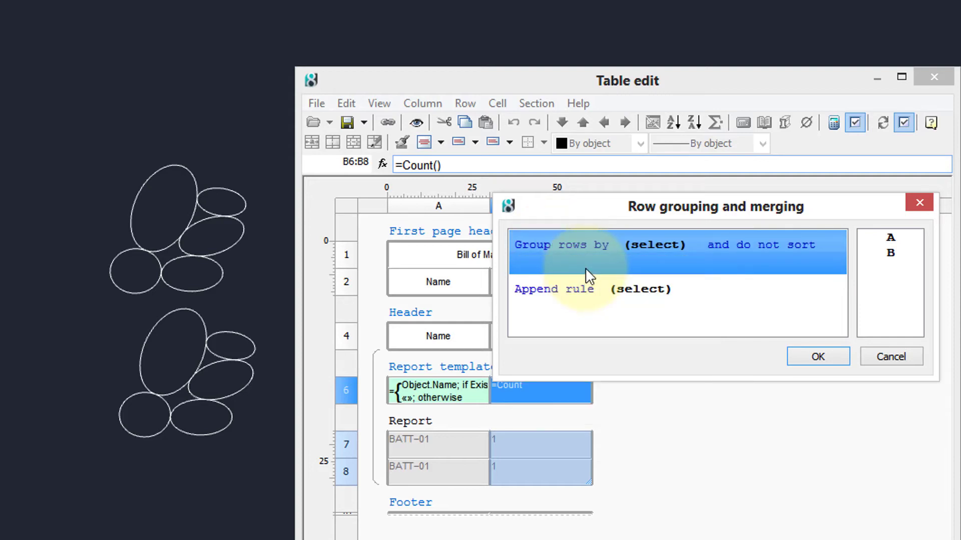
click(892, 236)
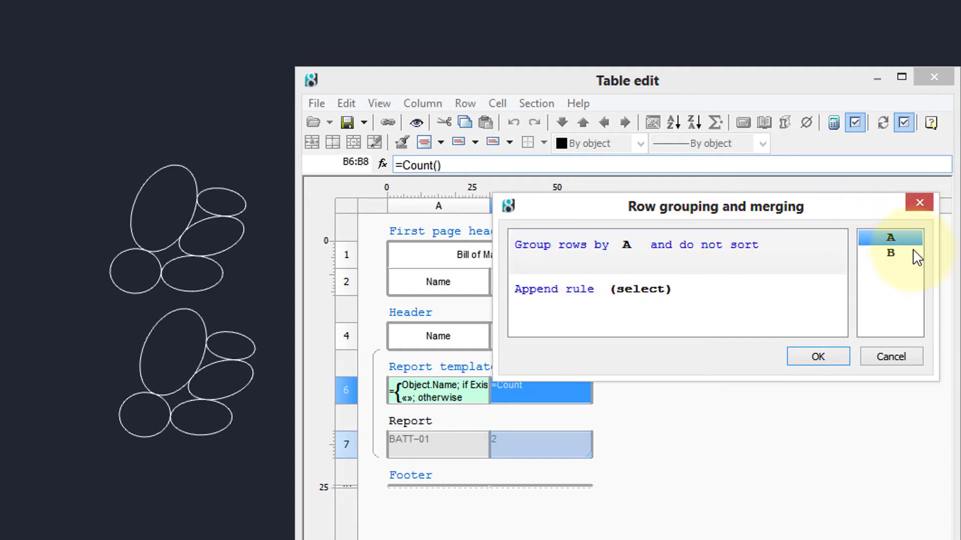
click(710, 251)
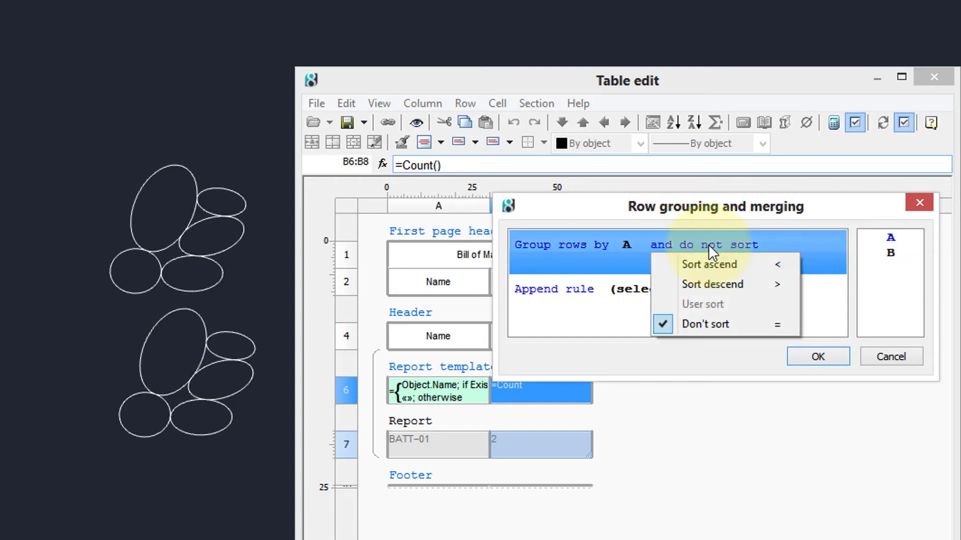
click(726, 268)
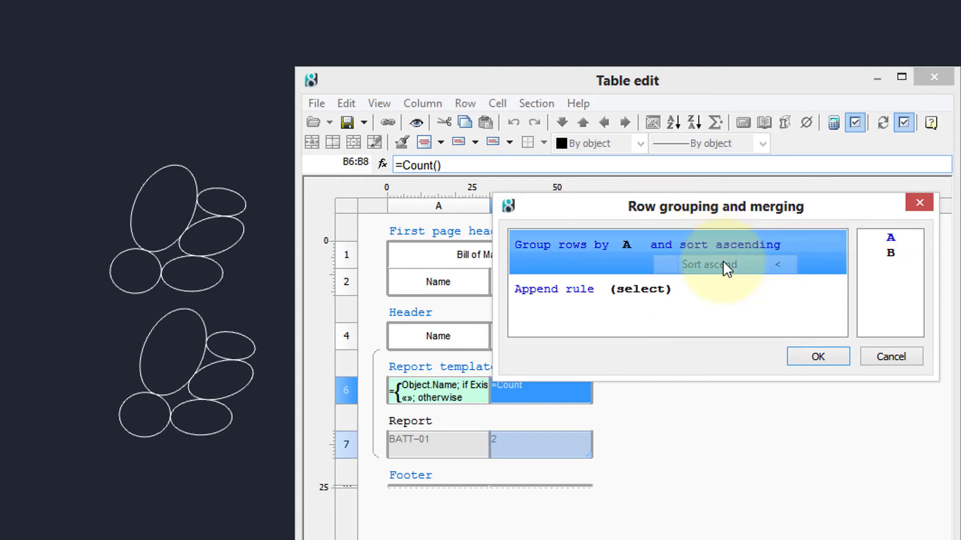
click(811, 358)
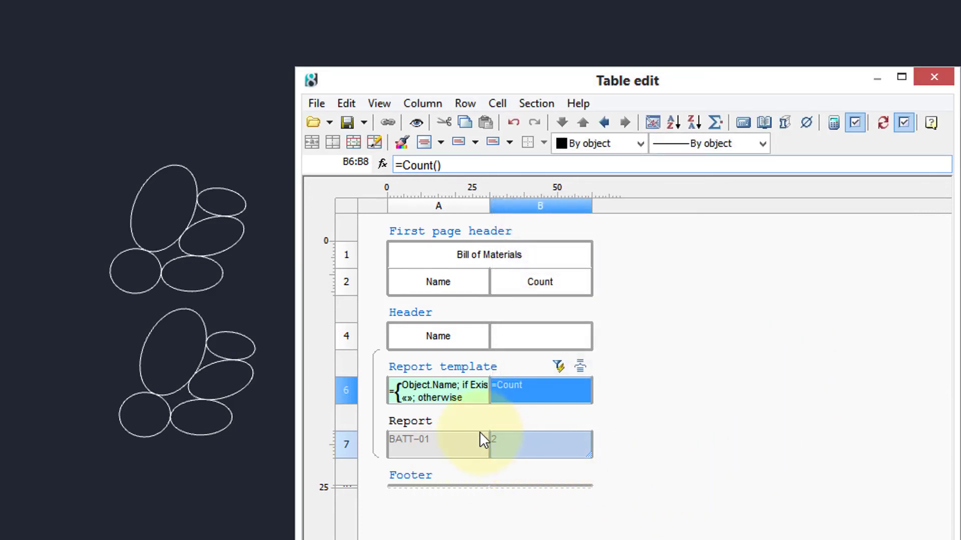